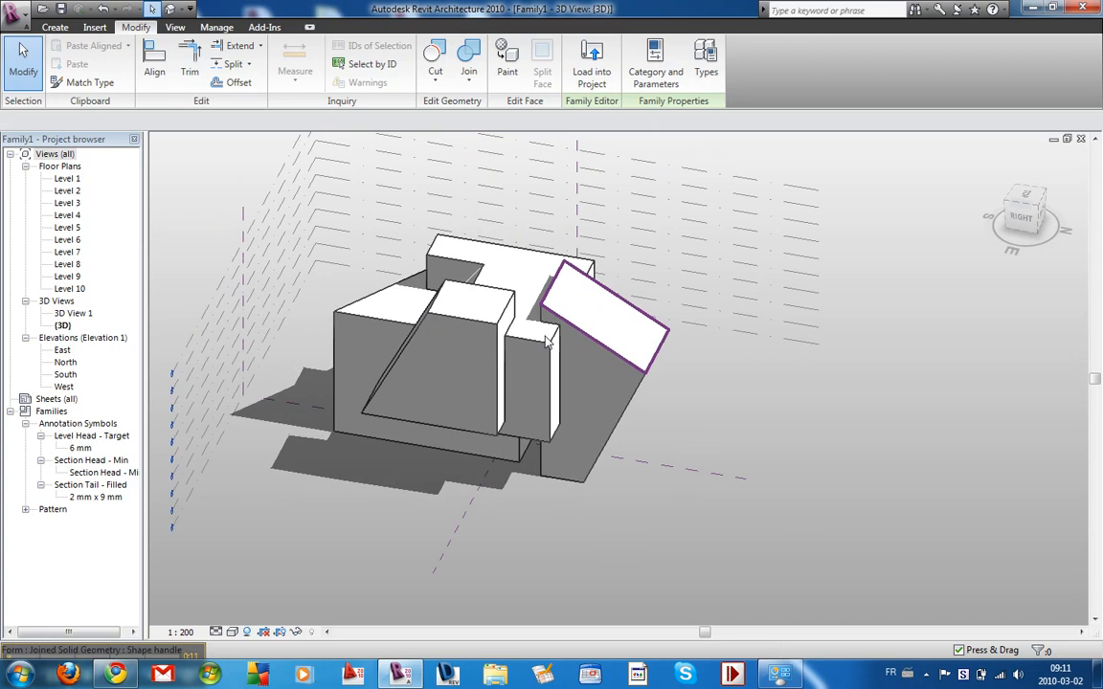
Step: Turn off shadows in the 3D view of the massing family
middle_click_drag(667, 430, 784, 388, "shift")
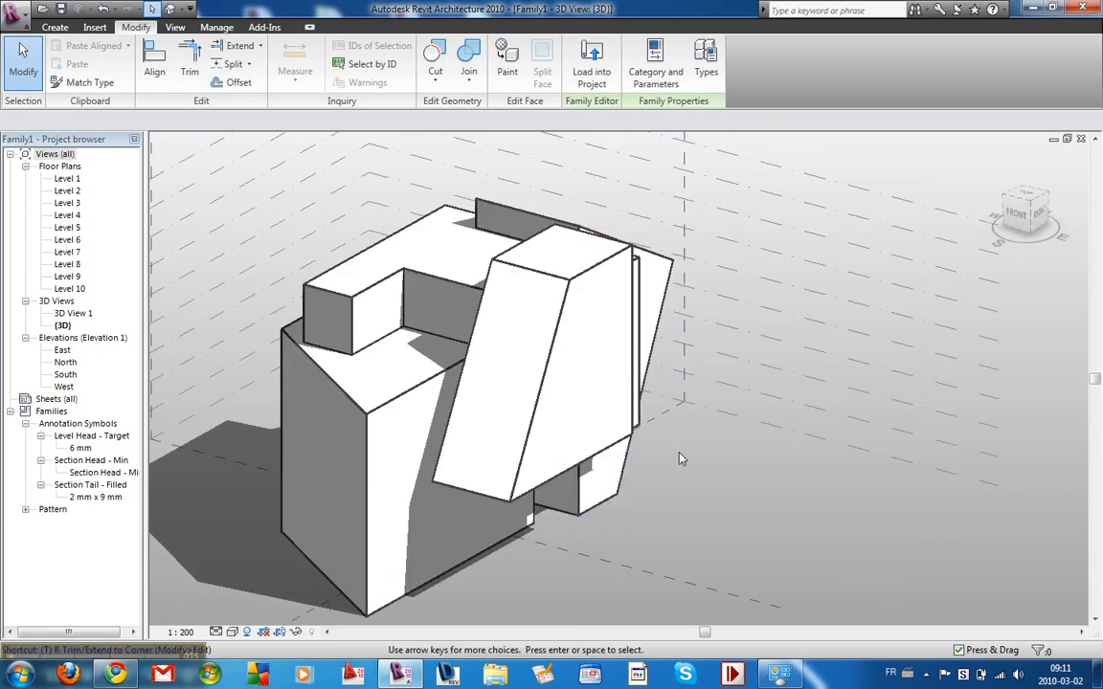
scroll(527, 507, "down", 3)
middle_click_drag(527, 509, 325, 628, "shift")
left_click(247, 632)
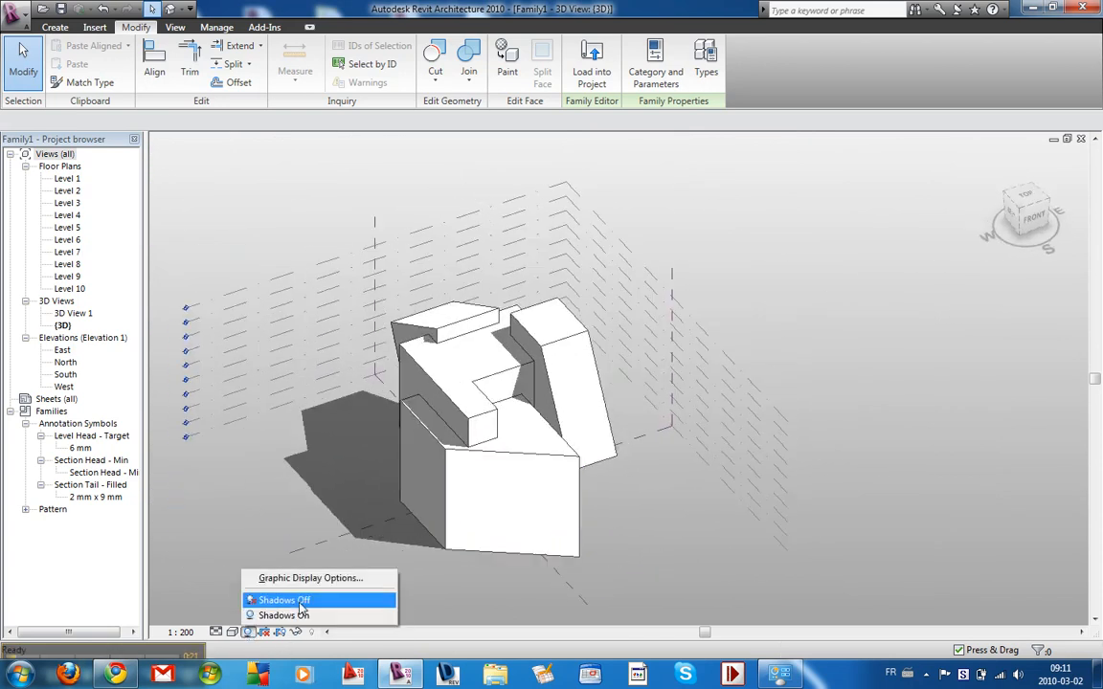
left_click(301, 601)
Step: Pull the front end face of the upper block outward so the block extends over the lower block
middle_click_drag(326, 525, 383, 523, "shift")
left_click(504, 430)
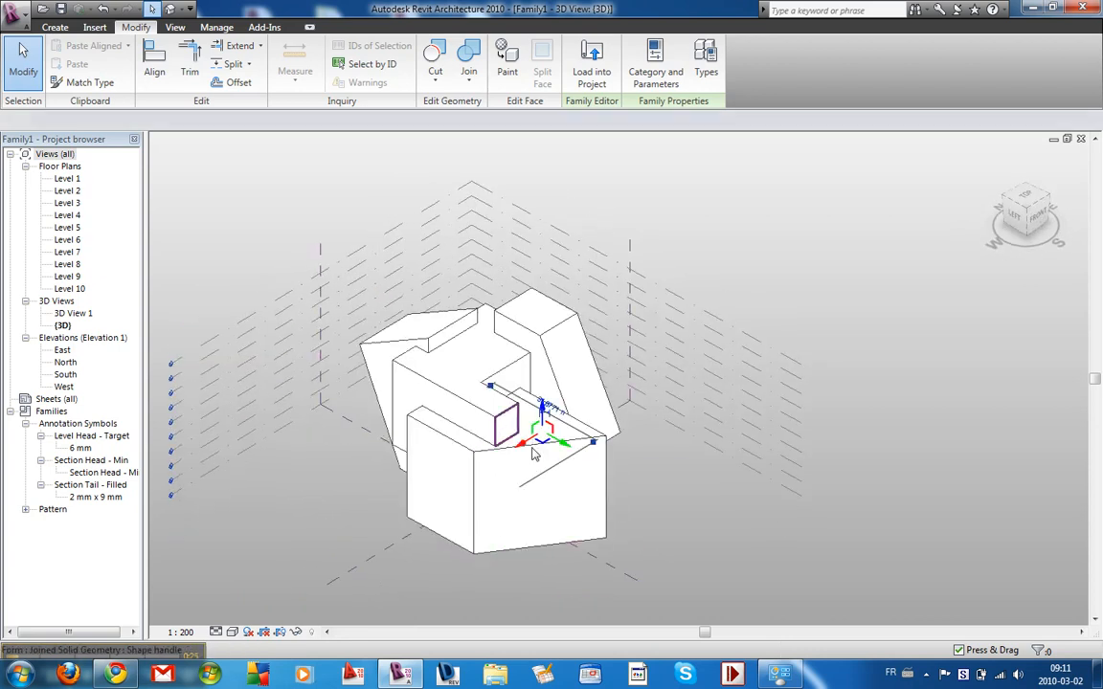
left_click_drag(574, 451, 714, 553)
left_click(710, 540)
Step: Pull the extended upper block's front end face slightly farther out
middle_click_drag(710, 540, 413, 532, "shift")
scroll(361, 418, "up", 1)
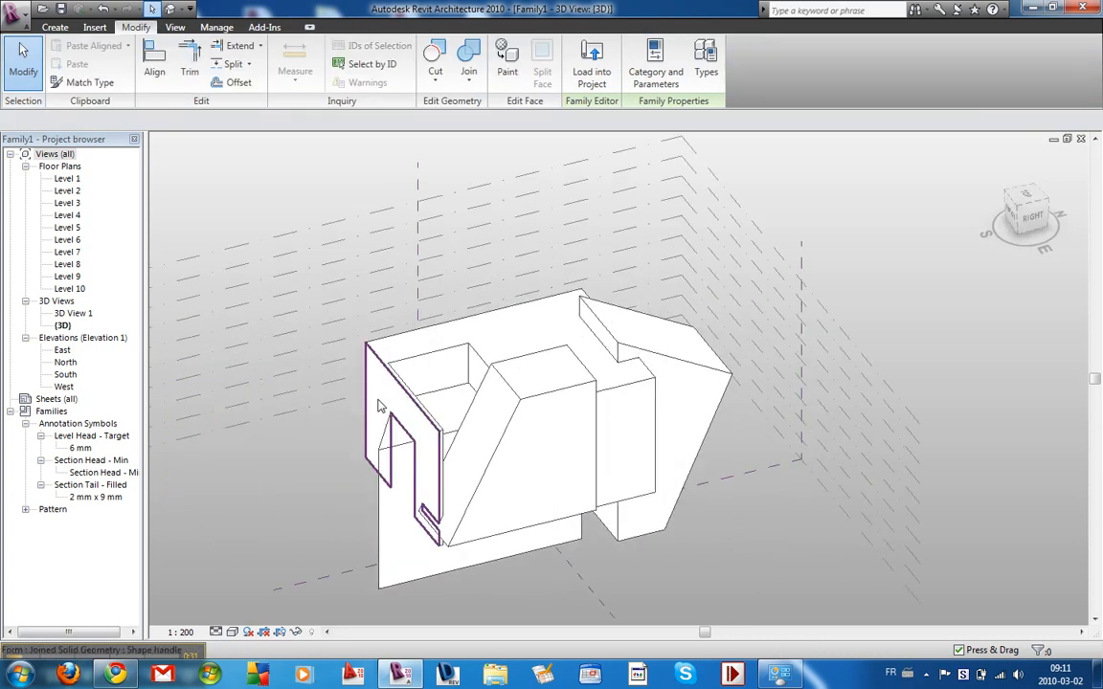
left_click(421, 455)
left_click_drag(368, 456, 349, 463)
left_click(266, 527)
Step: Move the notch's inner face away from the upper block's front end to thicken the end arm
scroll(264, 527, "down", 1)
scroll(266, 531, "down", 1)
middle_click_drag(450, 521, 215, 515, "shift")
scroll(342, 411, "up", 1)
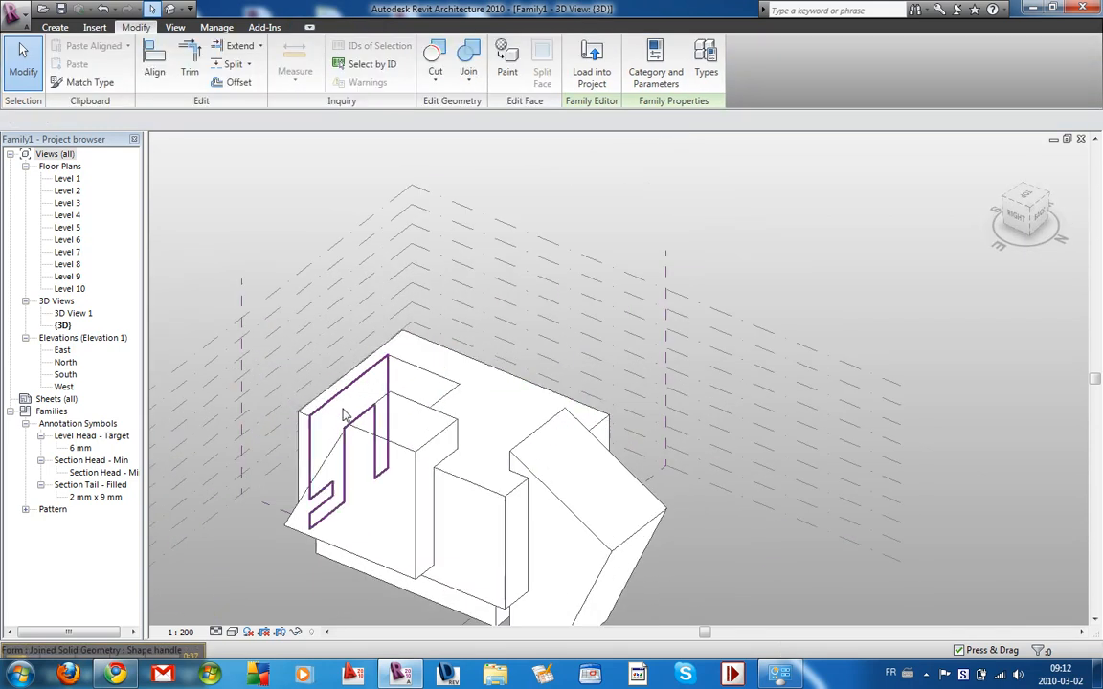
left_click(345, 414)
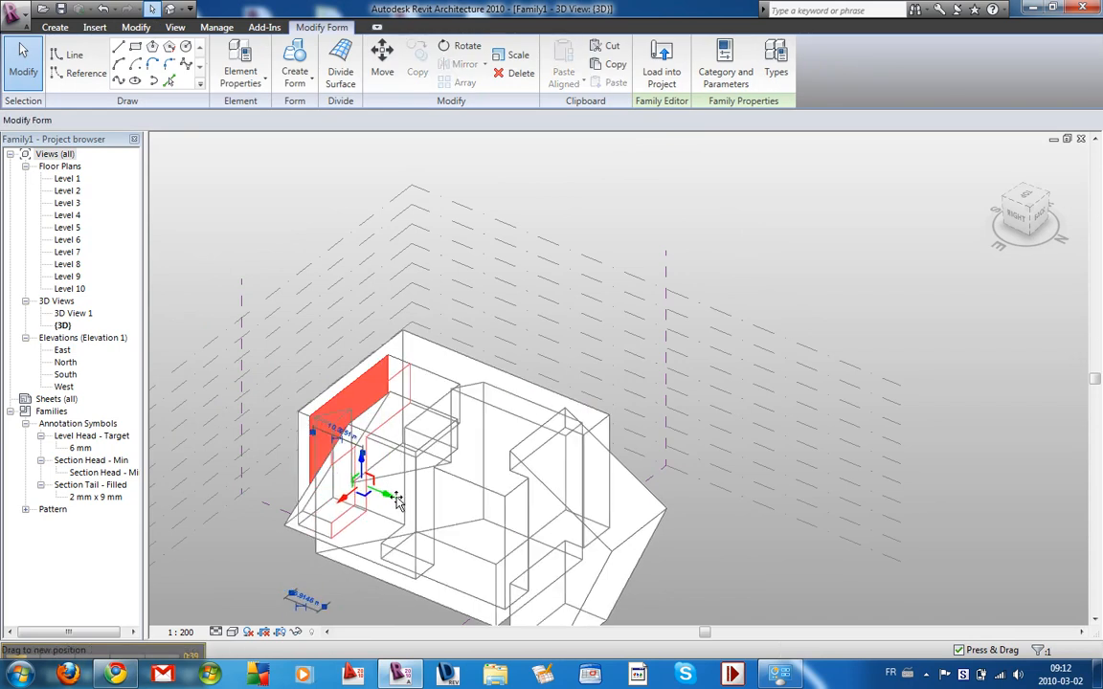
left_click(268, 550)
Step: Move the notch's side face outward to cut the notch across the full width of the upper block
scroll(261, 526, "down", 2)
middle_click_drag(271, 526, 440, 583, "shift")
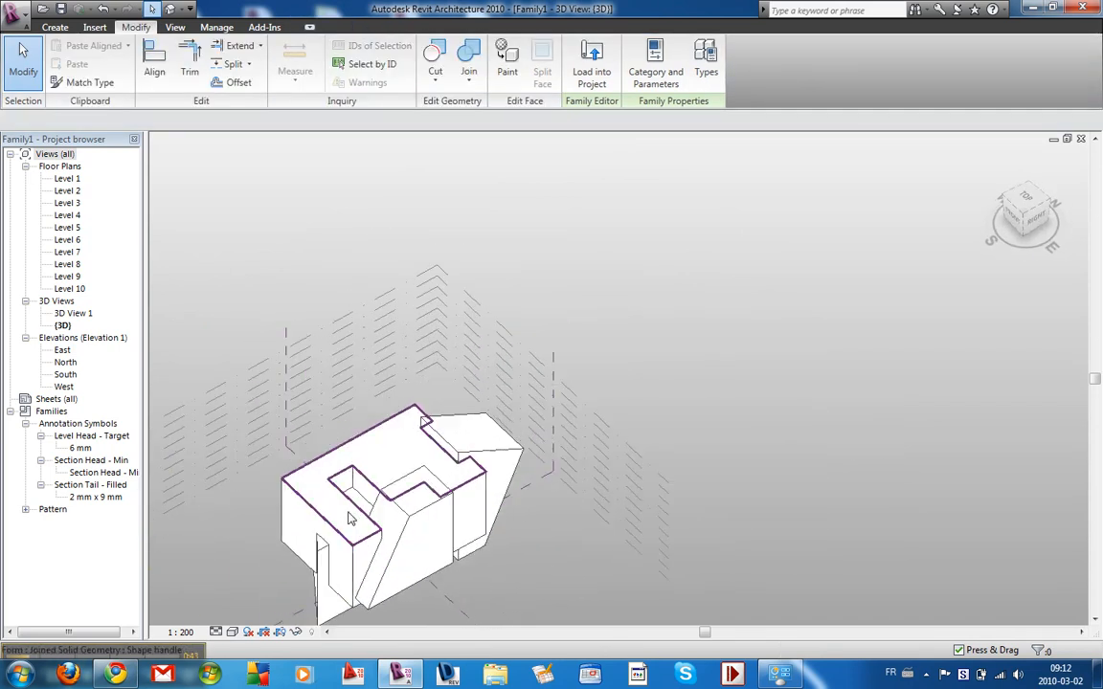
scroll(350, 508, "up", 2)
left_click(380, 512)
left_click_drag(294, 464, 290, 469)
middle_click_drag(346, 480, 380, 225)
scroll(376, 234, "down", 1)
middle_click_drag(270, 466, 617, 476, "shift")
left_click(573, 500)
Step: Pull the left (west) face of the lower block outward to widen it
scroll(573, 500, "down", 3)
middle_click_drag(468, 494, 555, 394, "shift")
scroll(567, 400, "up", 4)
left_click(566, 399)
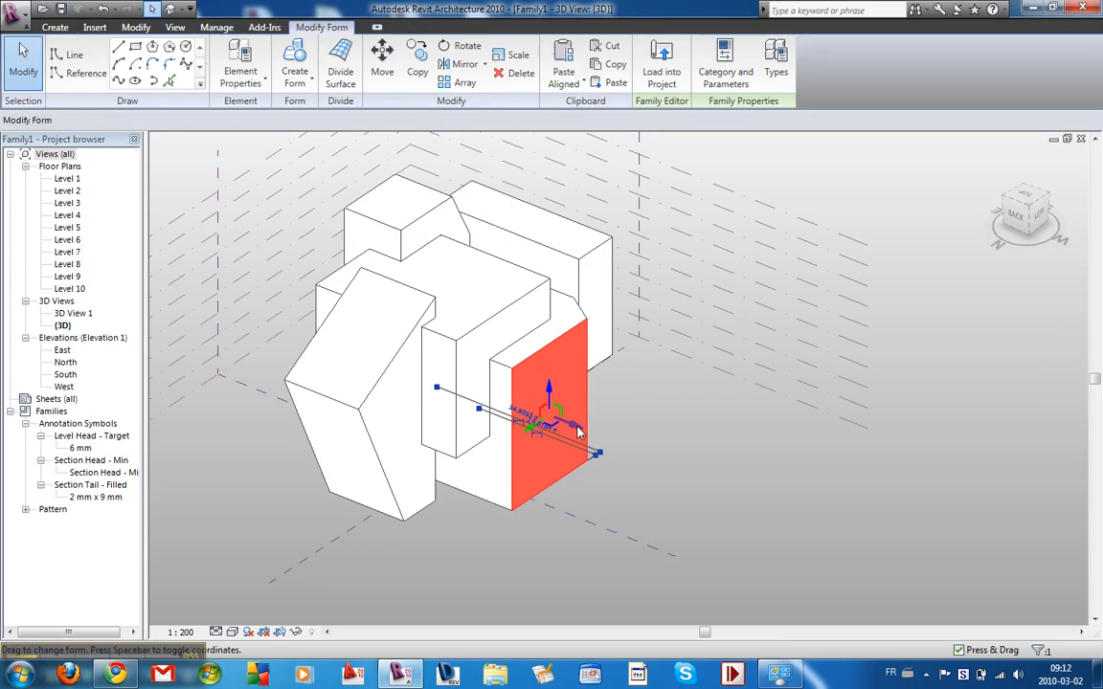
left_click_drag(598, 443, 725, 471)
left_click(724, 471)
Step: Move the upper outer edge of the front arm outward to give its end face a slope
scroll(724, 471, "down", 3)
middle_click_drag(725, 471, 488, 459, "shift")
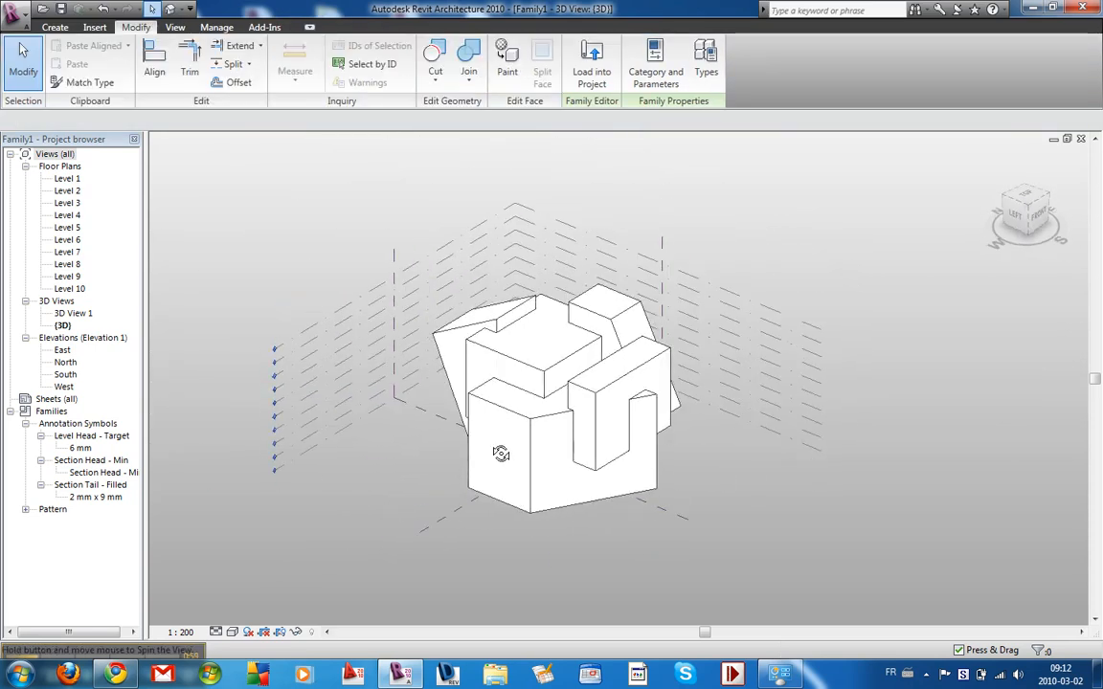
scroll(635, 379, "up", 3)
left_click(718, 368)
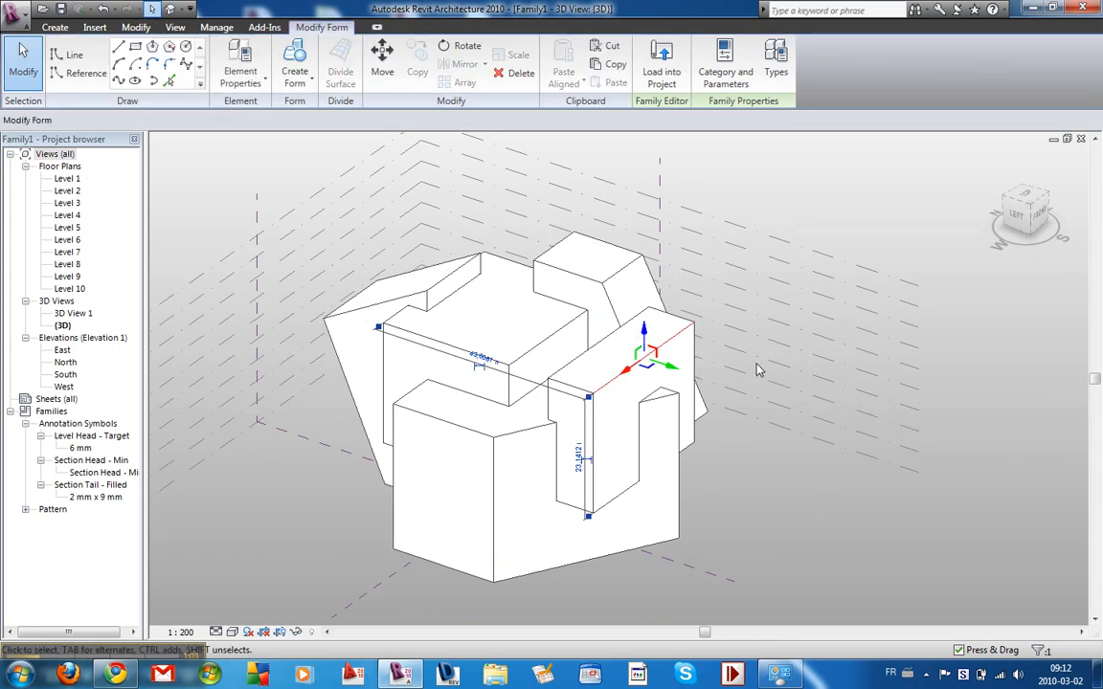
left_click_drag(647, 330, 647, 330)
left_click_drag(710, 373, 744, 392)
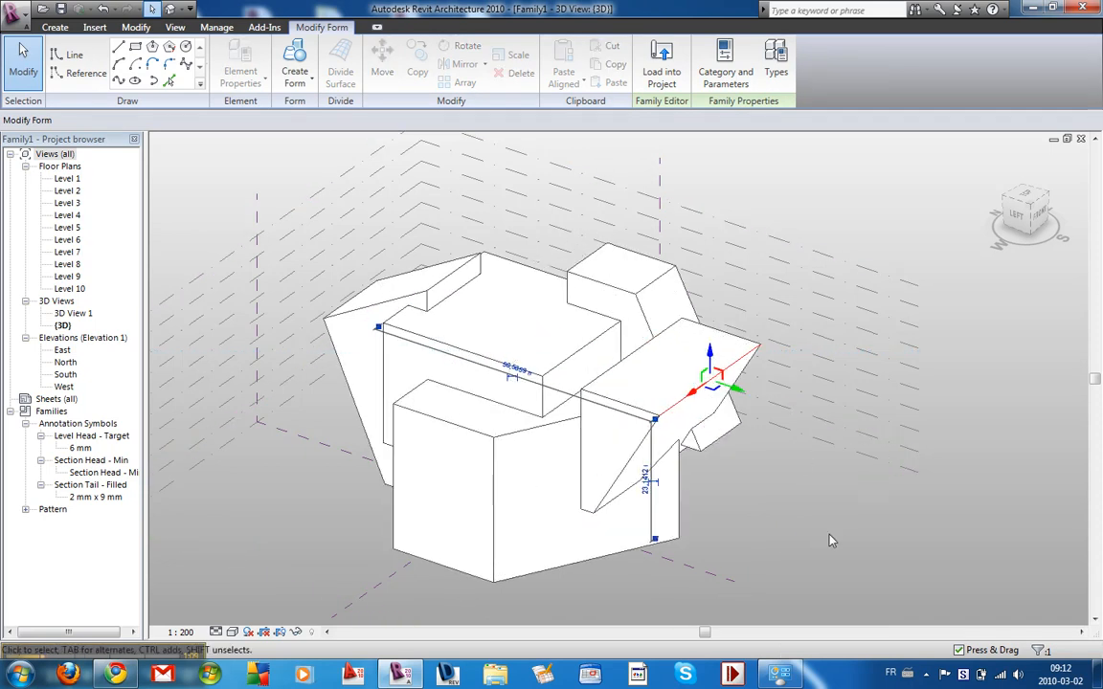
left_click(829, 535)
Step: Move the front arm's upper outer edge back inward to straighten its sloped face
scroll(802, 505, "down", 2)
middle_click_drag(766, 508, 910, 455, "shift")
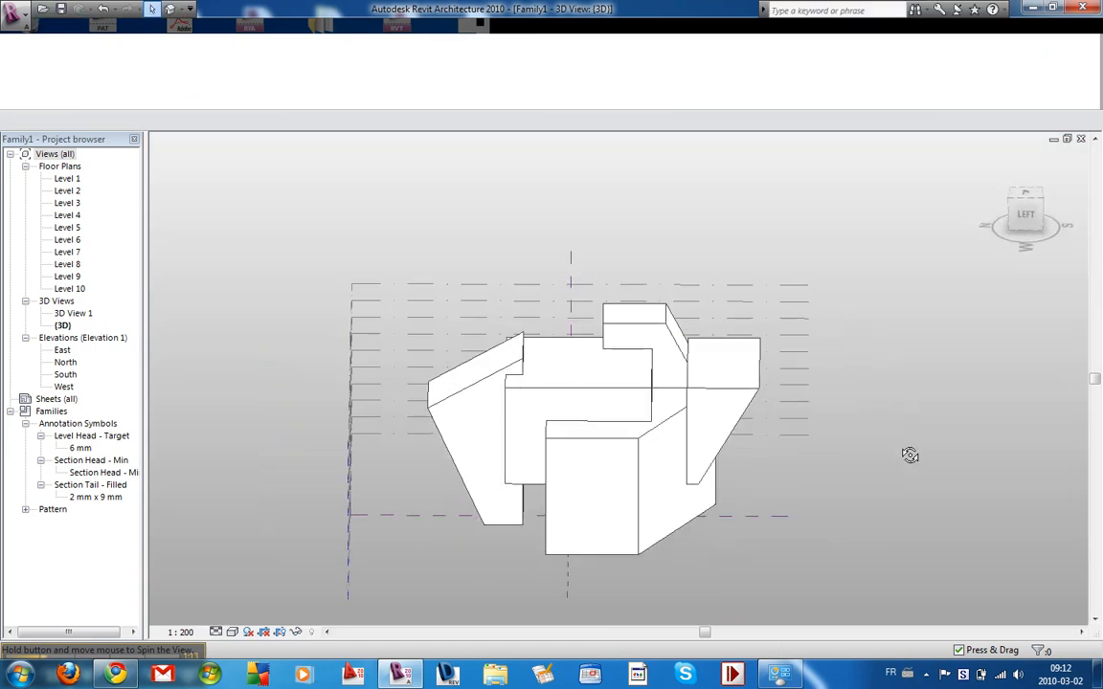
scroll(765, 369, "up", 3)
left_click_drag(799, 373, 704, 373)
left_click(913, 366)
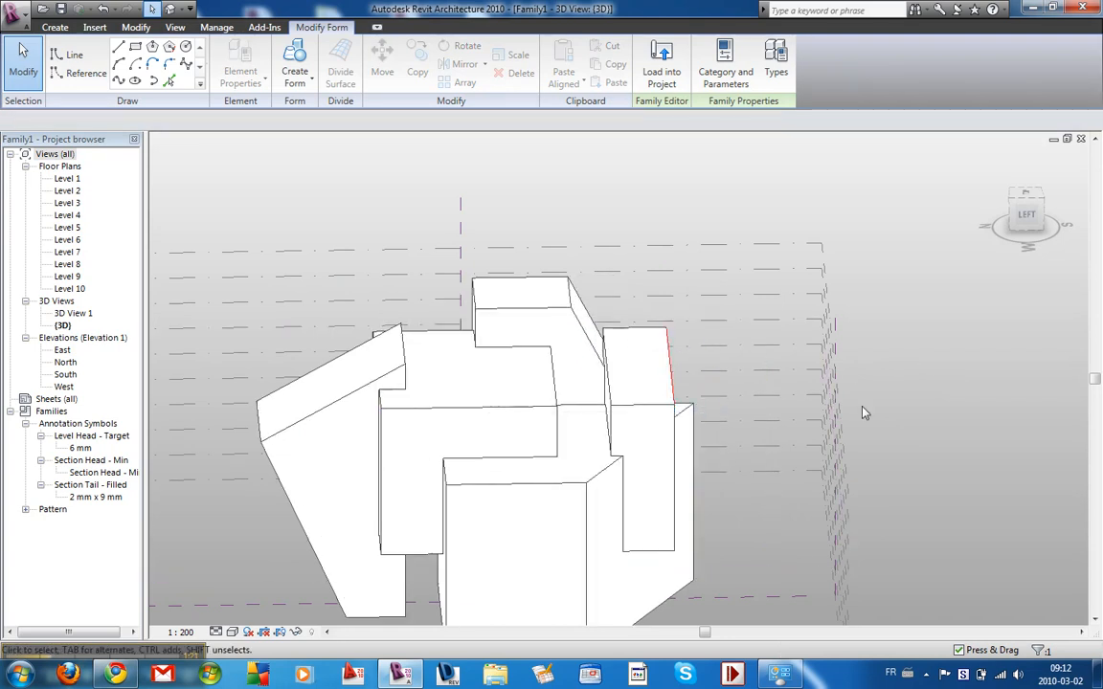
Step: Move the lower block's vertical front corner edge outward
scroll(862, 409, "down", 1)
middle_click_drag(790, 438, 434, 541, "shift")
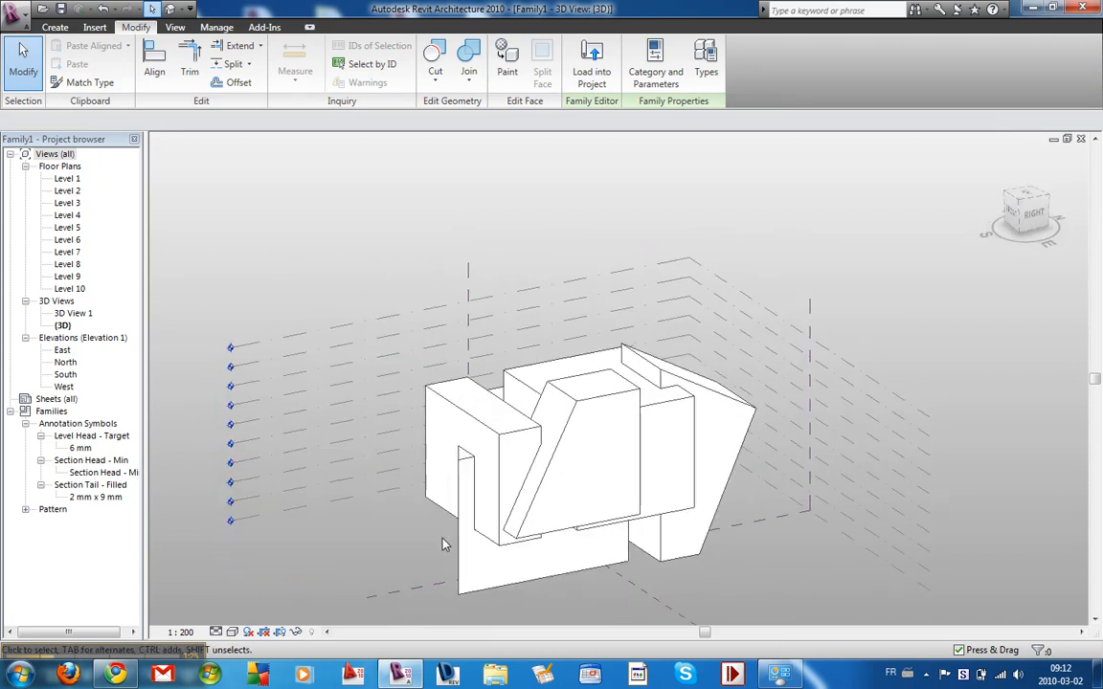
left_click_drag(433, 536, 406, 539)
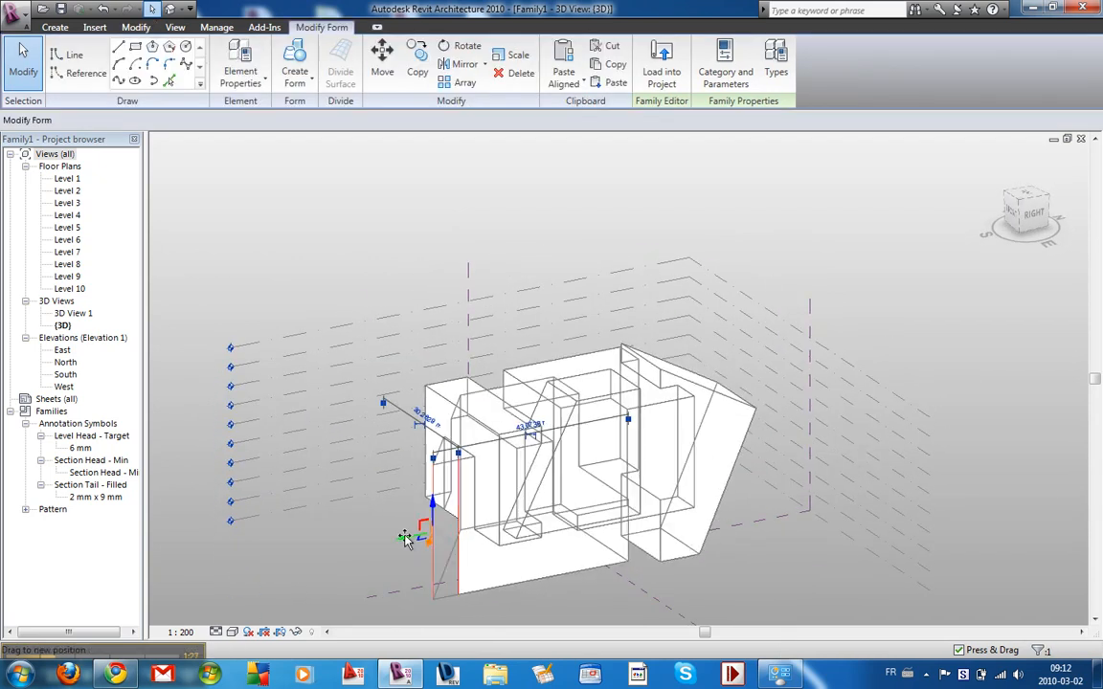
scroll(394, 545, "down", 1)
middle_click_drag(368, 602, 672, 562)
left_click(595, 544)
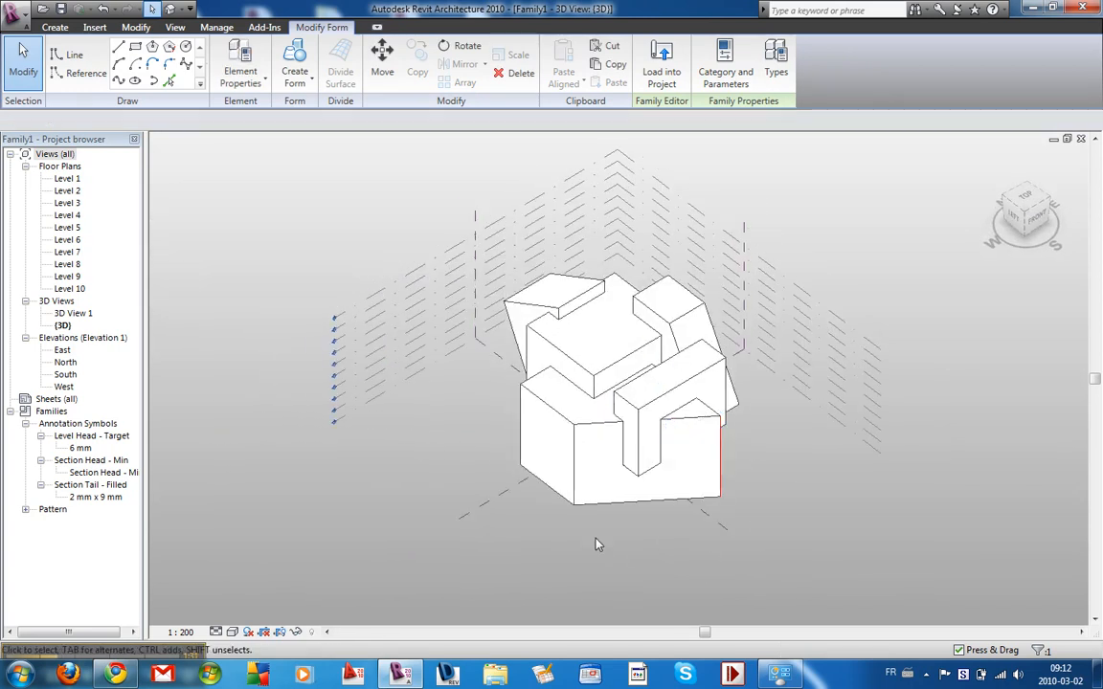
Step: Select the whole upper block and rotate it counterclockwise in the top view
key("Tab")
key("Tab")
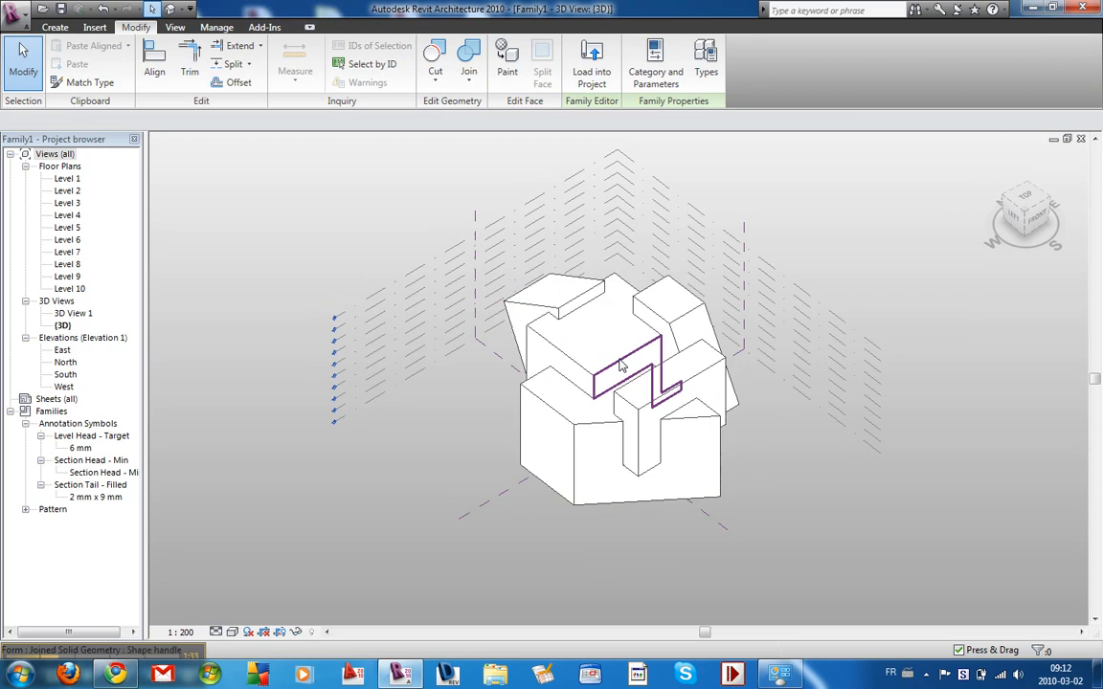
key("Tab")
left_click(620, 366)
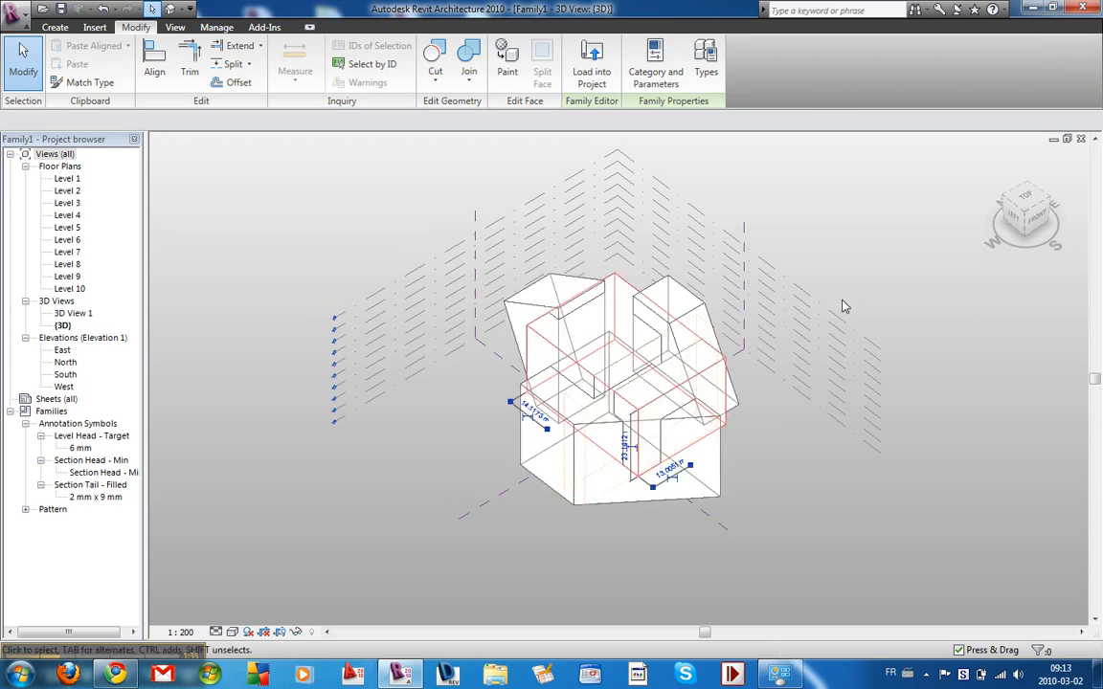
left_click(1027, 198)
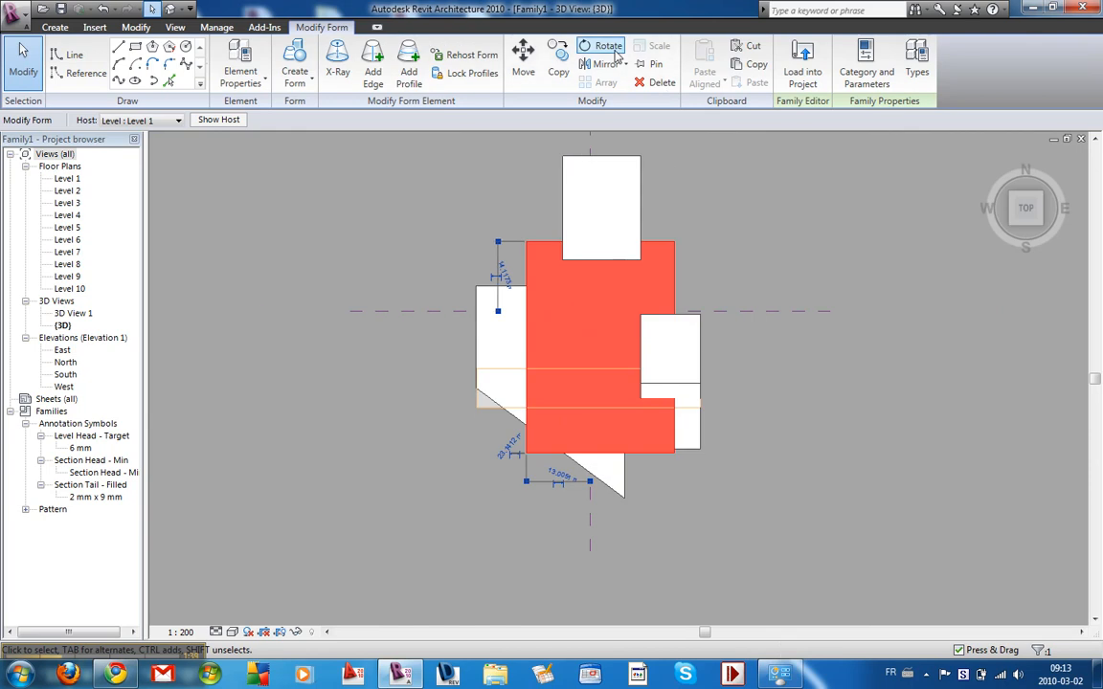
left_click(614, 55)
left_click(885, 344)
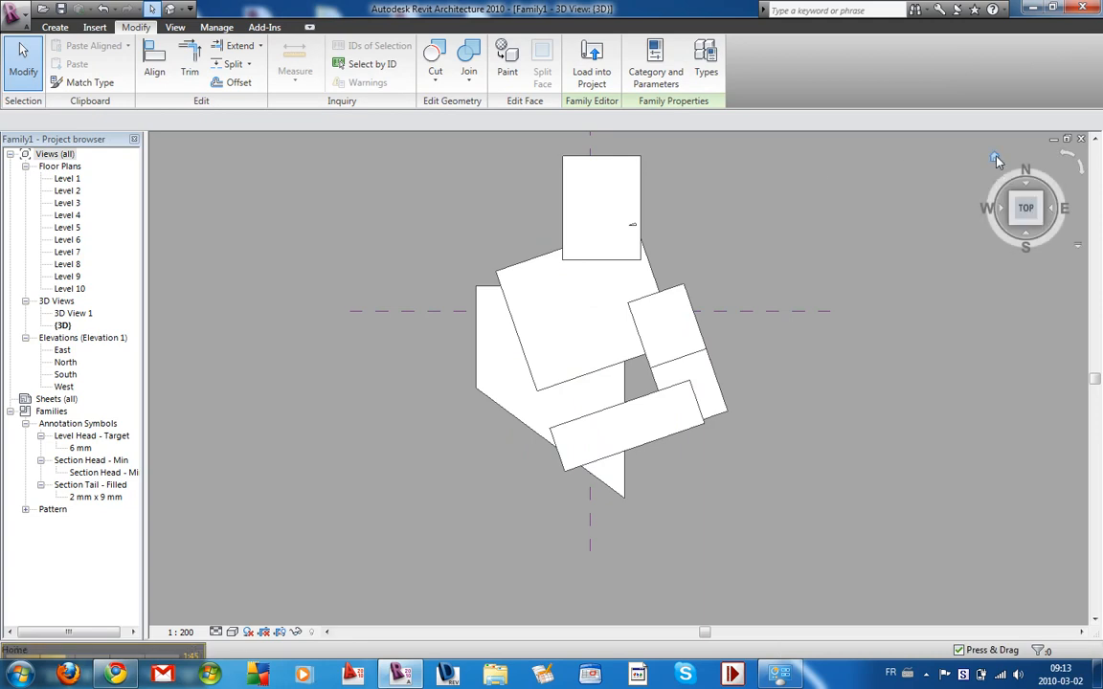
Step: Move the back face of the rotated upper block
left_click(996, 159)
middle_click_drag(565, 579, 547, 392, "shift")
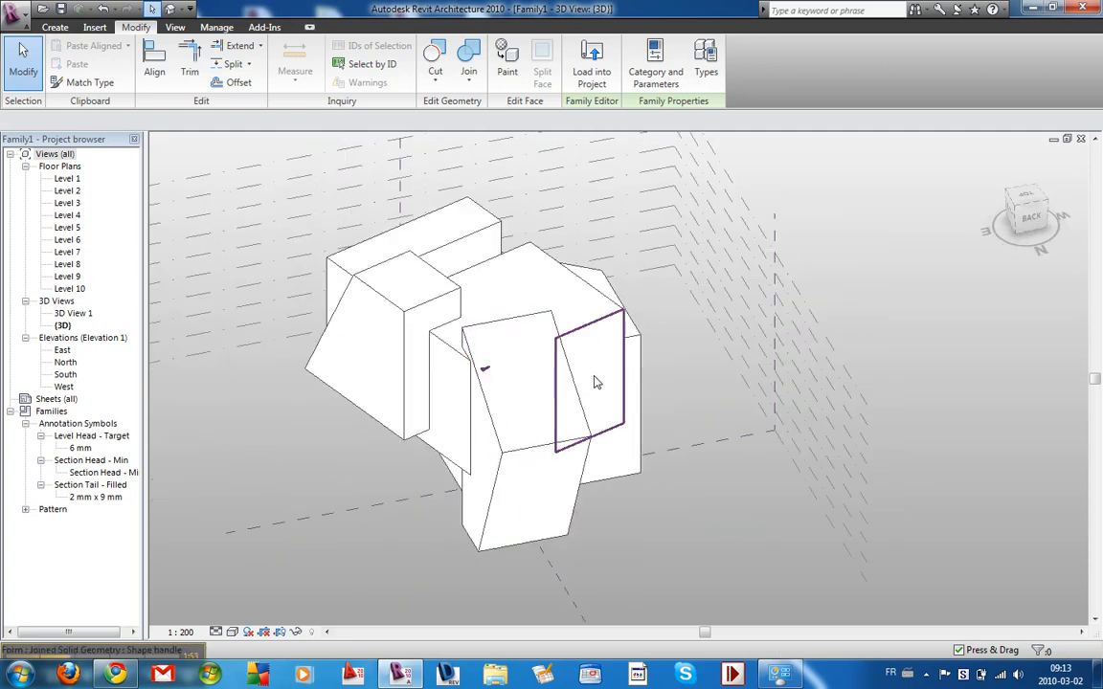
left_click(623, 451)
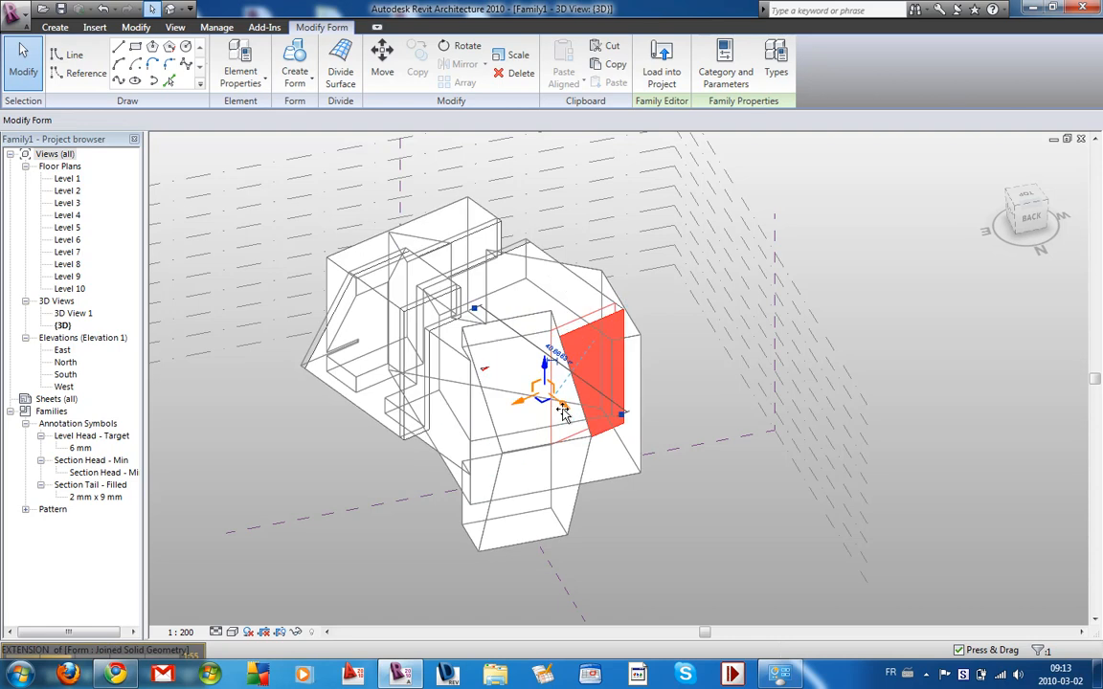
left_click(682, 538)
Step: Move the inner side face of the tilted block at the back of the form
scroll(657, 524, "down", 2)
middle_click_drag(654, 518, 512, 502, "shift")
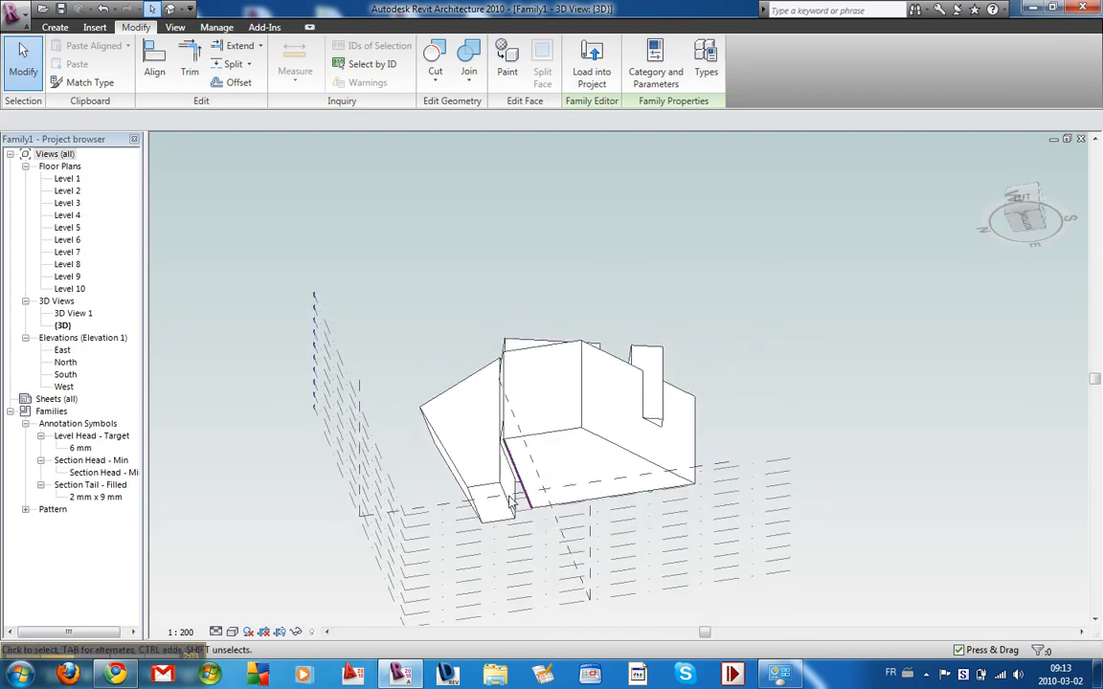
left_click(512, 493)
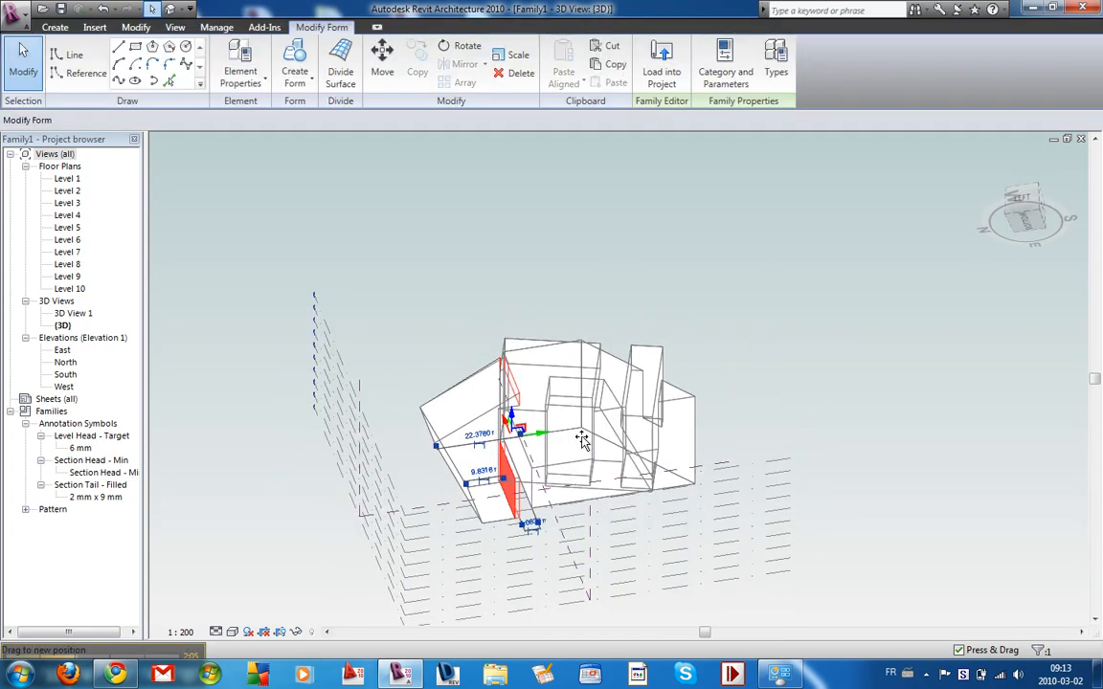
left_click(728, 318)
middle_click_drag(727, 317, 603, 430, "shift")
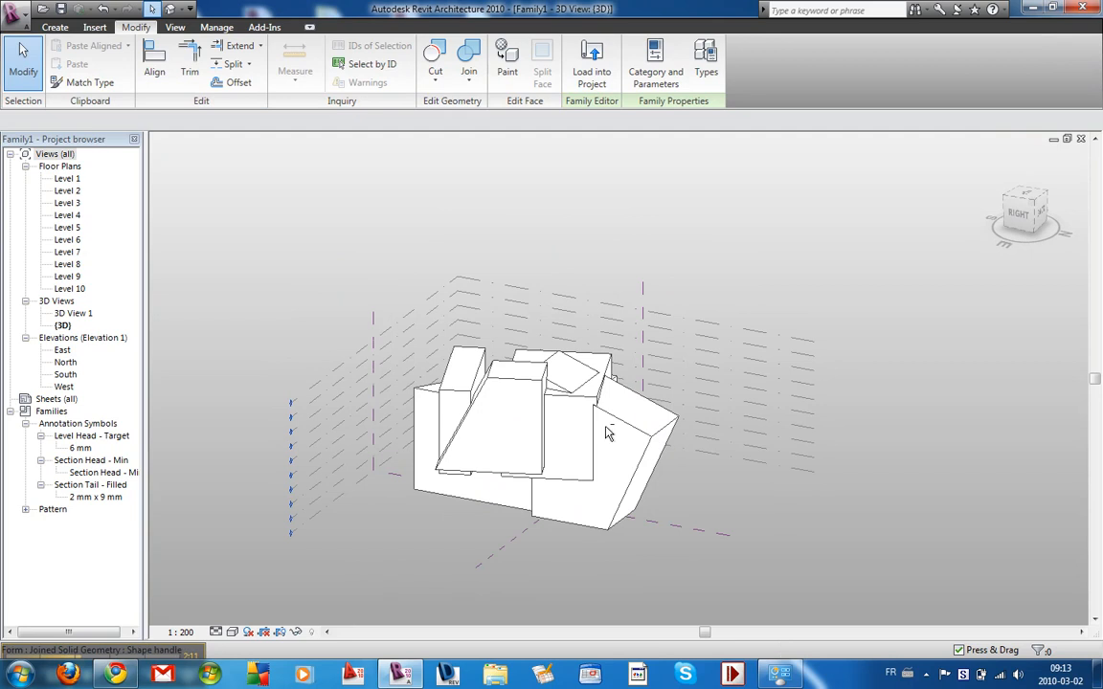
Step: Undo the recent form edits, from the last face moves back through the upper block's rotation to the arm's sloped end
scroll(653, 517, "down", 2)
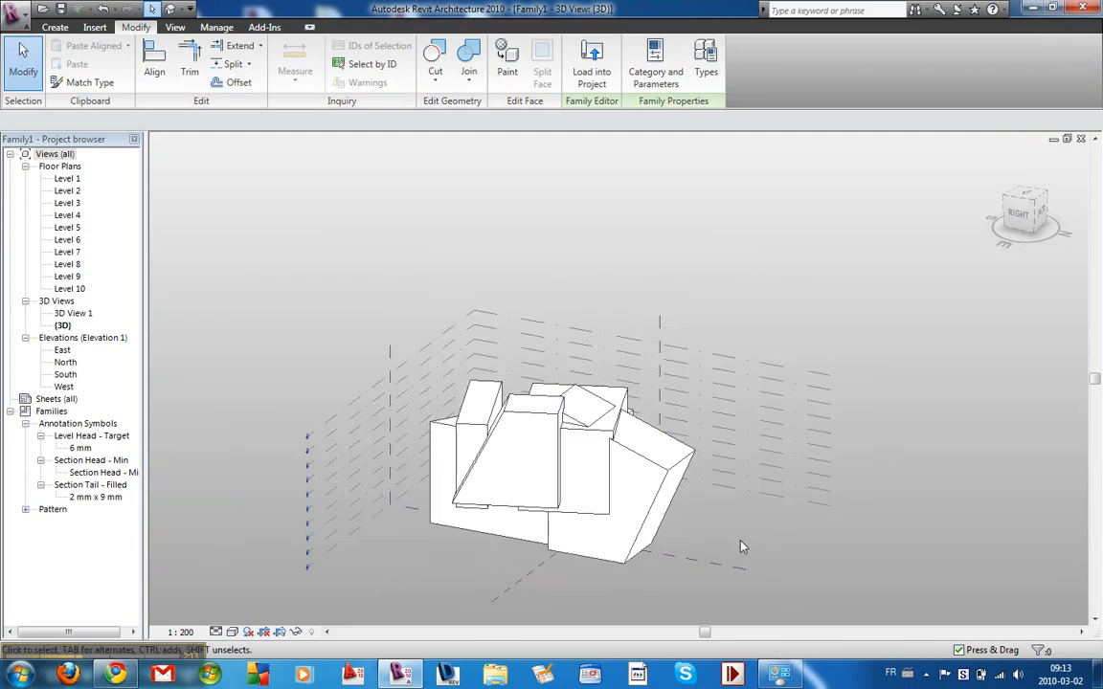
scroll(743, 500, "up", 3)
scroll(743, 500, "down", 1)
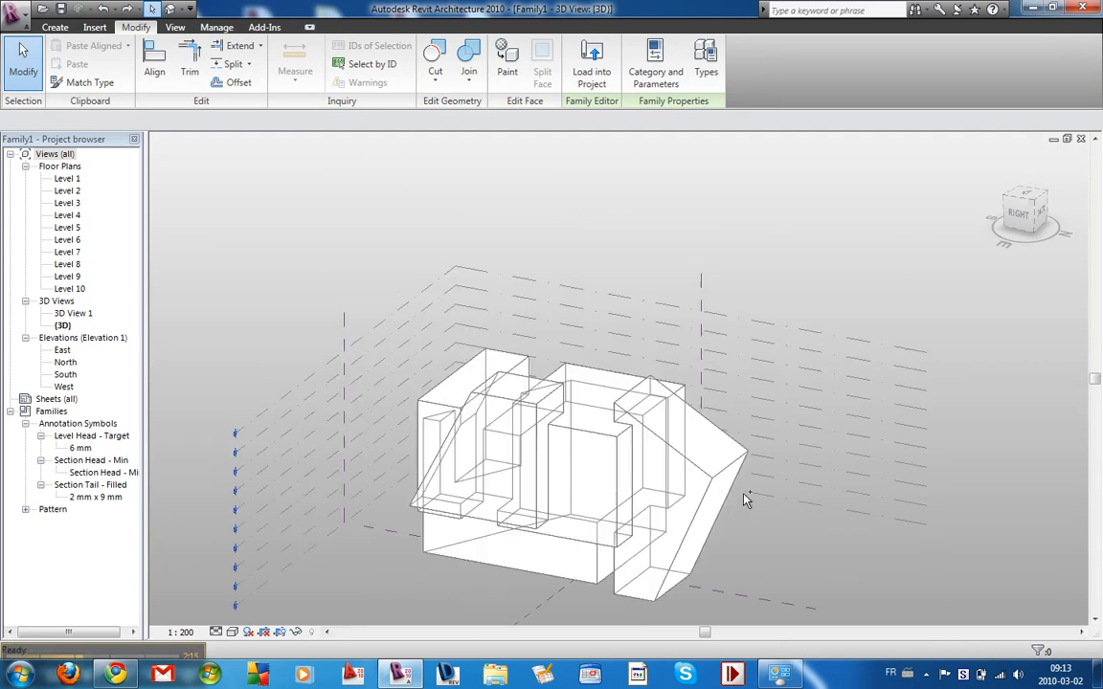
scroll(707, 379, "up", 1)
scroll(697, 388, "down", 3)
middle_click_drag(712, 450, 878, 468, "shift")
middle_click_drag(379, 538, 672, 547, "shift")
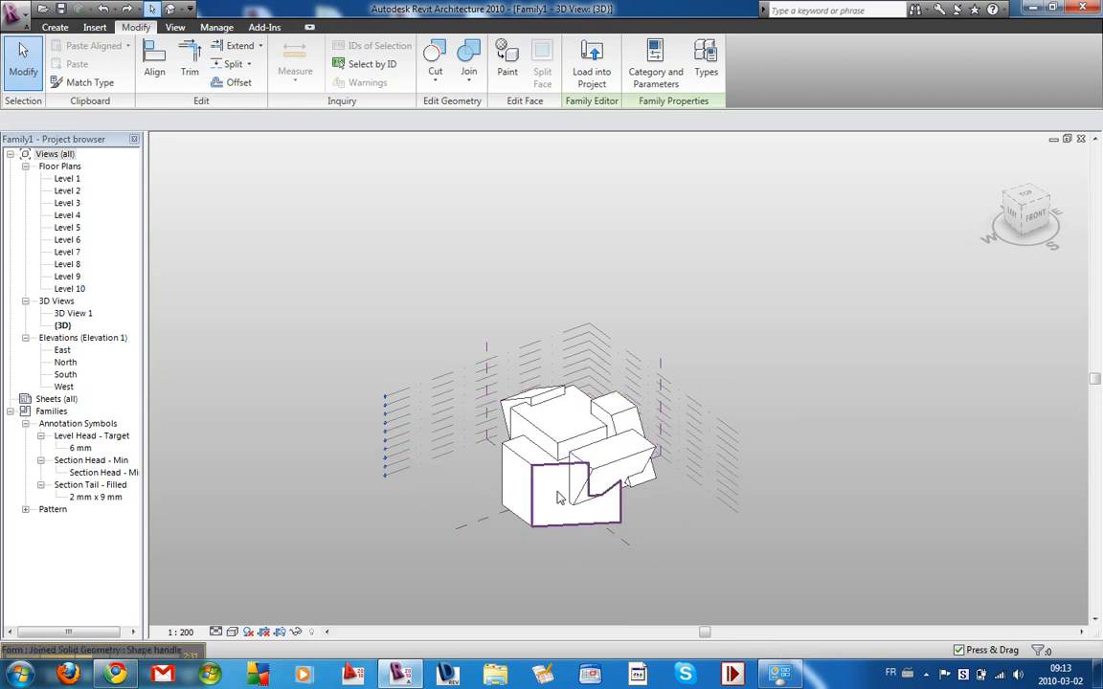
Step: Load the mass family into Project1 and place one instance on the Level 1 work plane
left_click(510, 464)
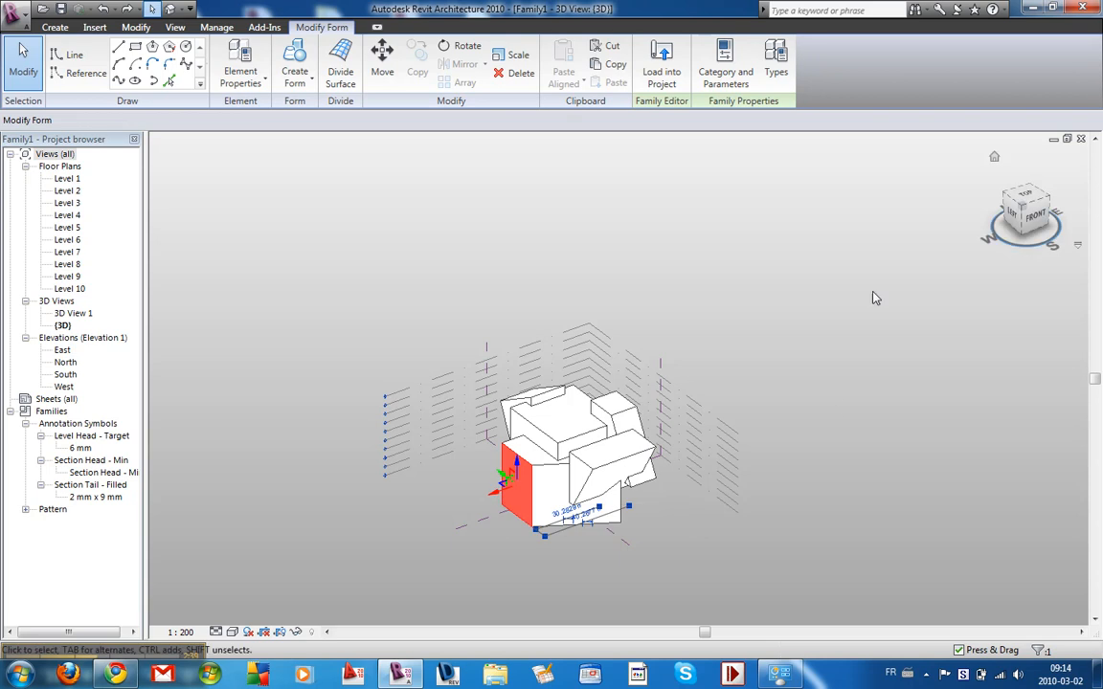
left_click(813, 307)
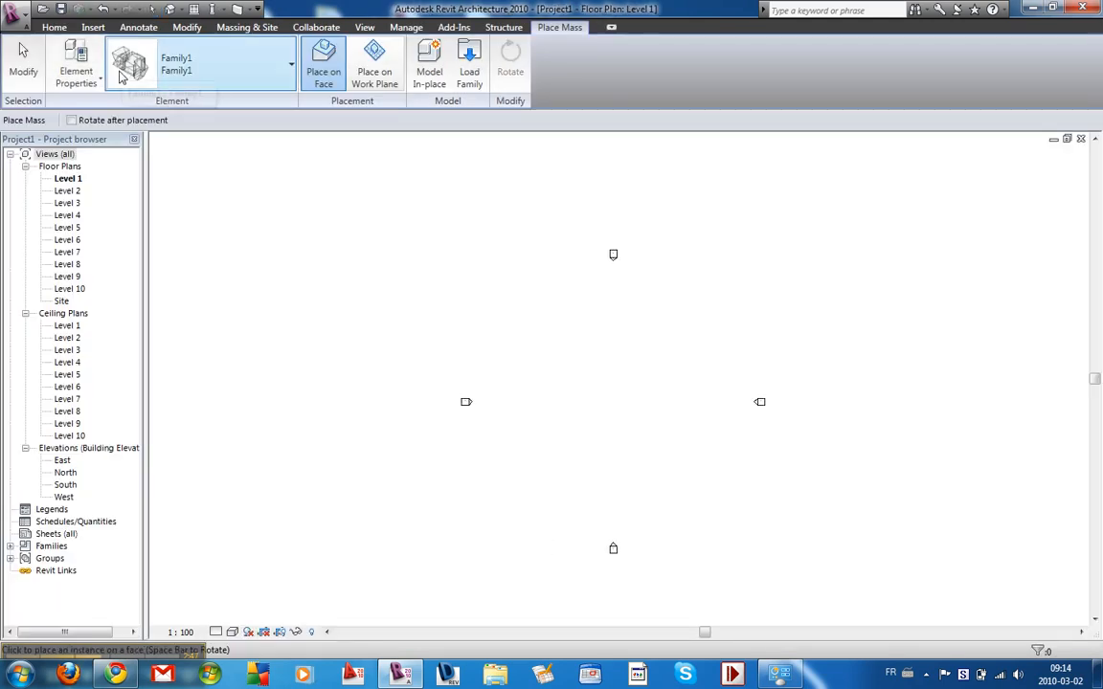
left_click(383, 79)
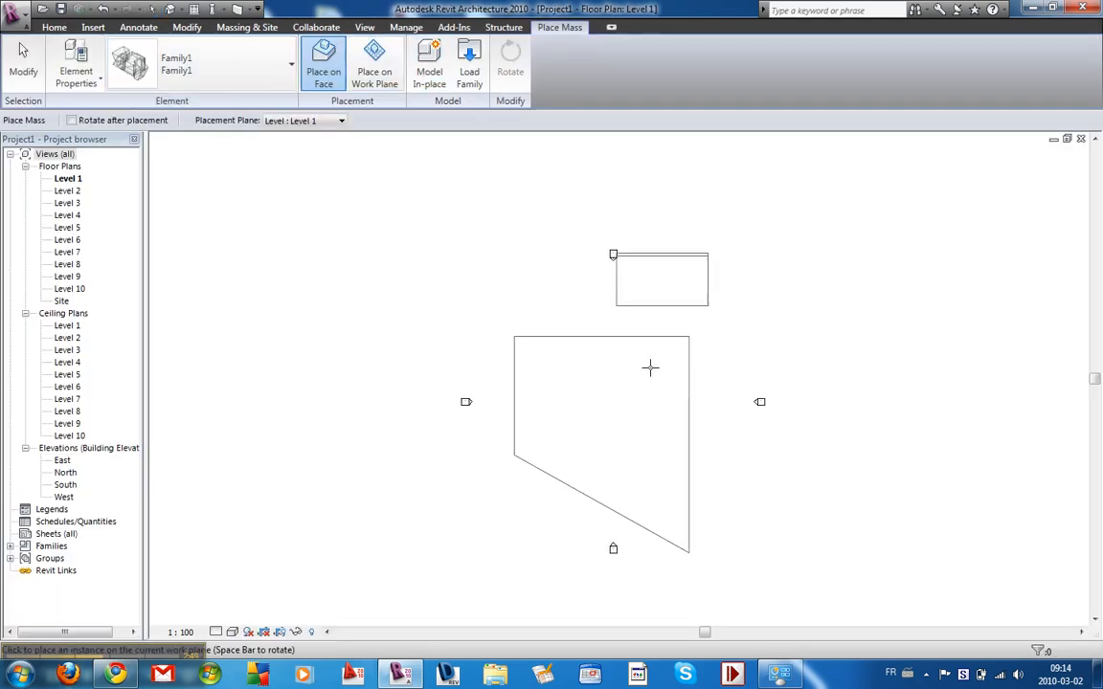
left_click(646, 384)
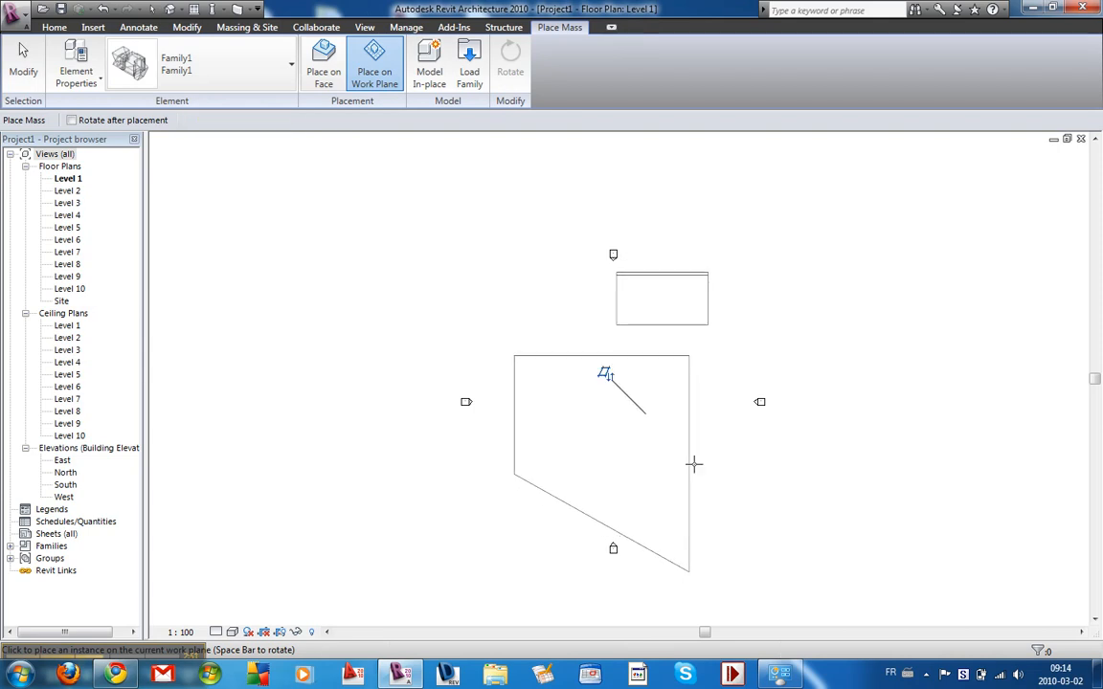
key("Escape")
key("Escape")
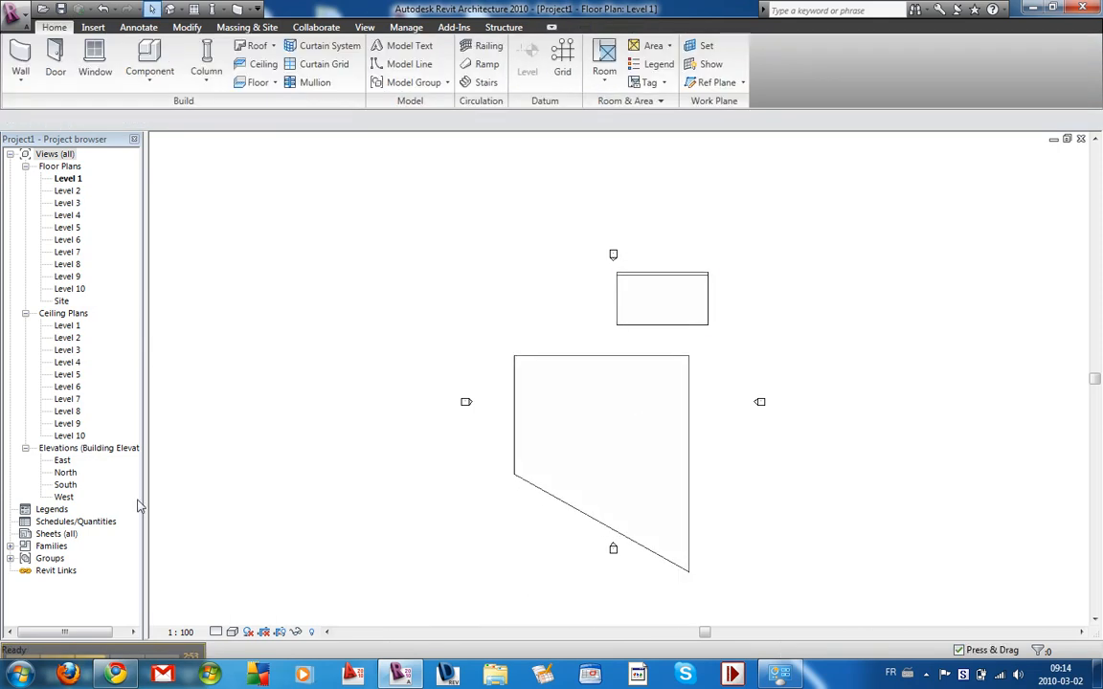
Step: Show the placed mass in the project's default 3D view
left_click(173, 13)
scroll(780, 526, "down", 1)
middle_click_drag(780, 527, 701, 475)
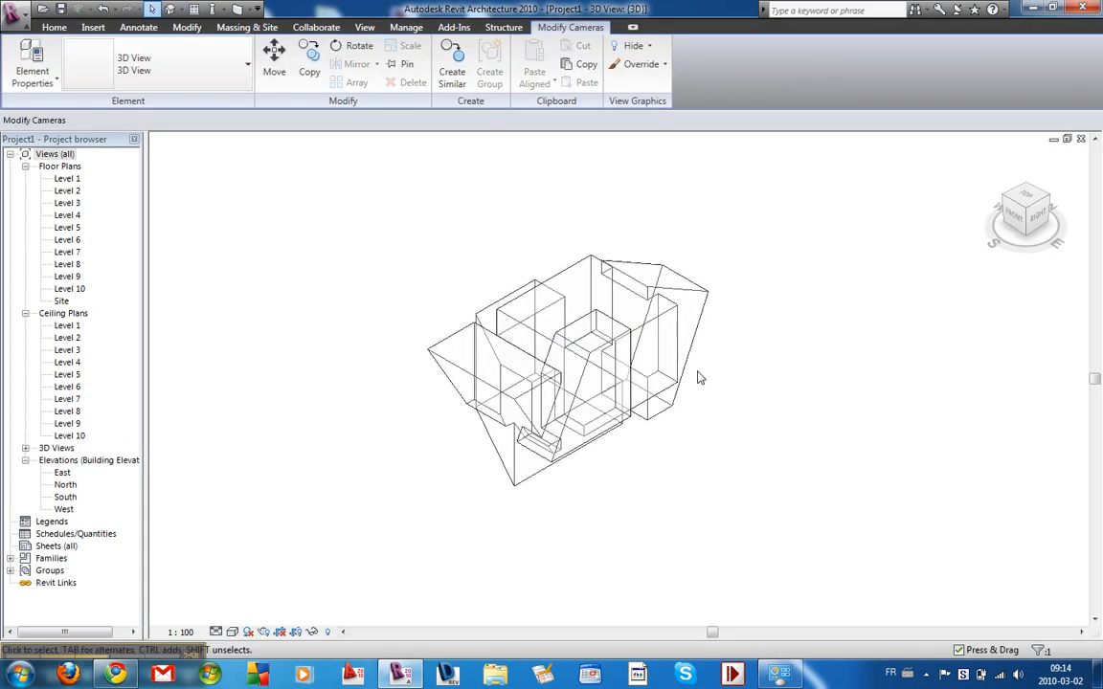
left_click(858, 289)
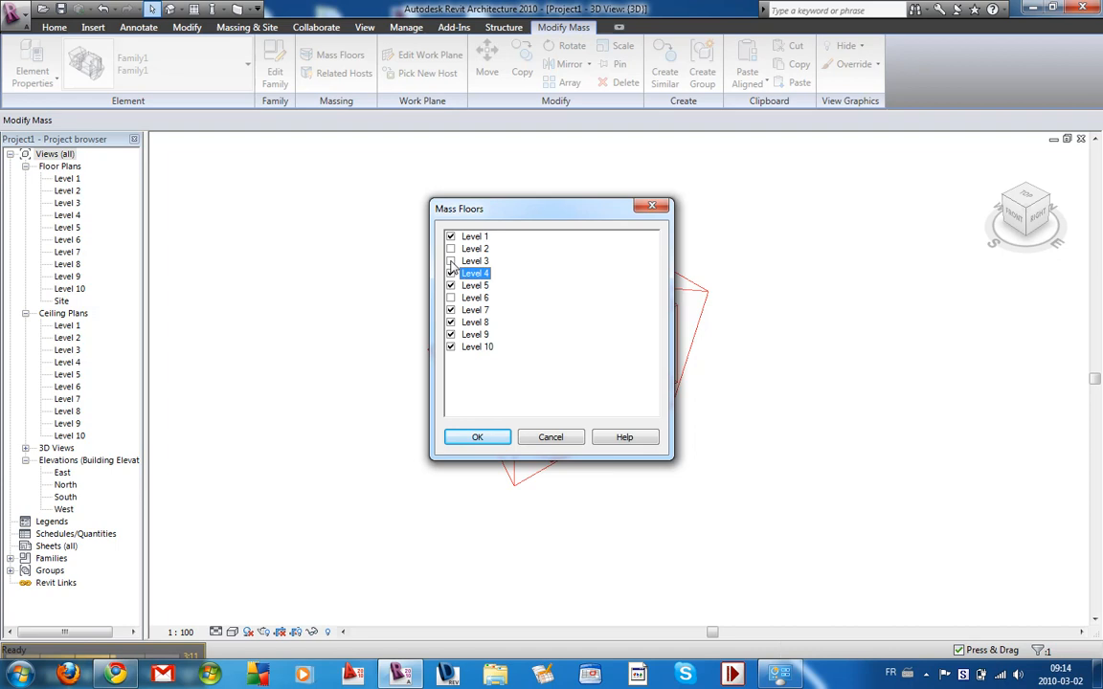
Step: Apply the chosen mass floors to the placed mass and switch the 3D view to a shaded display with edges
left_click(483, 438)
left_click(726, 492)
left_click(235, 635)
left_click(264, 617)
mouse_move(450, 468)
middle_mouse_down("shift")
mouse_move(553, 468)
mouse_move(716, 423)
mouse_move(701, 239)
mouse_move(359, 391)
mouse_move(528, 515)
mouse_move(664, 503)
mouse_move(647, 505)
mouse_move(633, 478)
middle_mouse_up("shift")
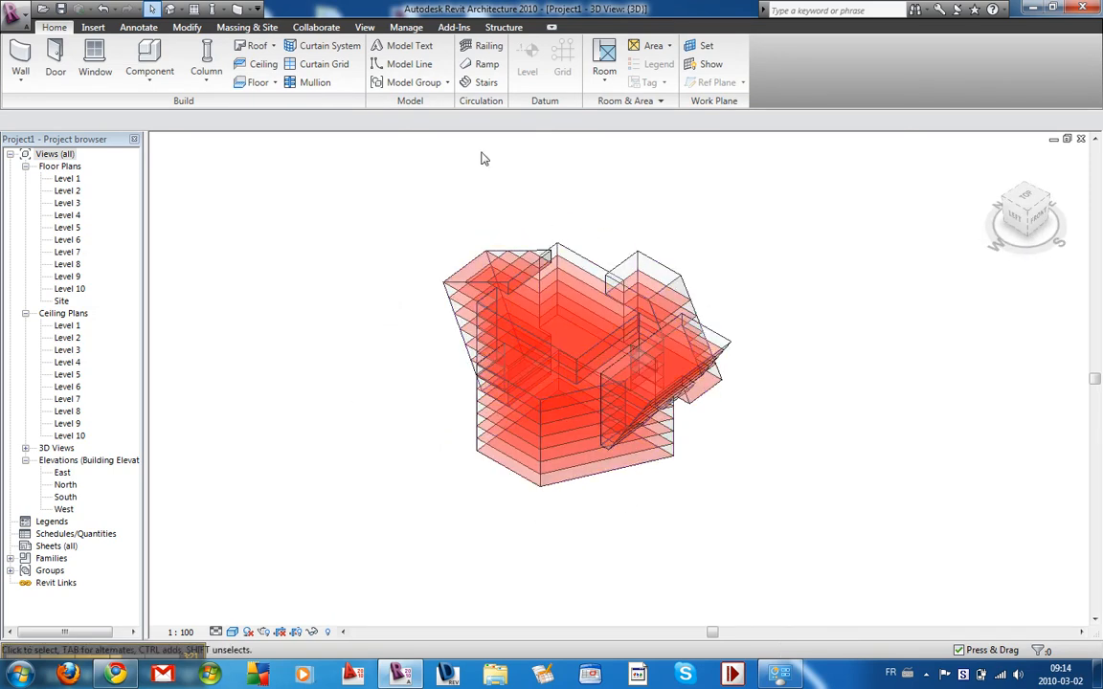
Step: Create floors by face on all the mass floors, using the Wood Joist 220mm - Wood Finish floor type
left_click(240, 27)
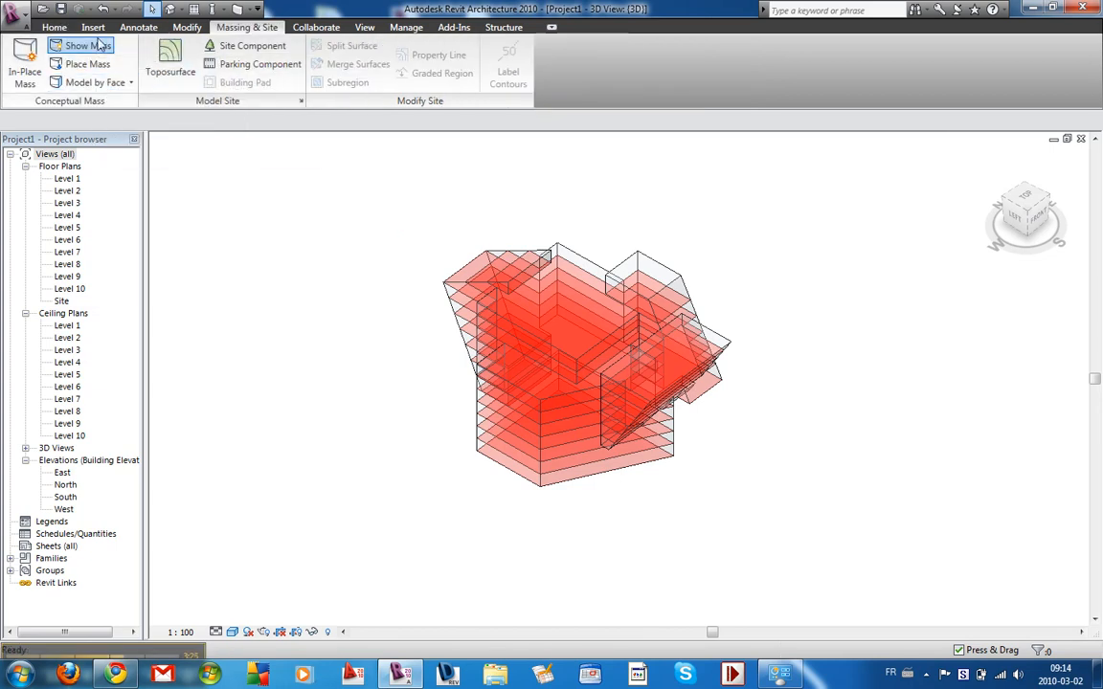
left_click(111, 84)
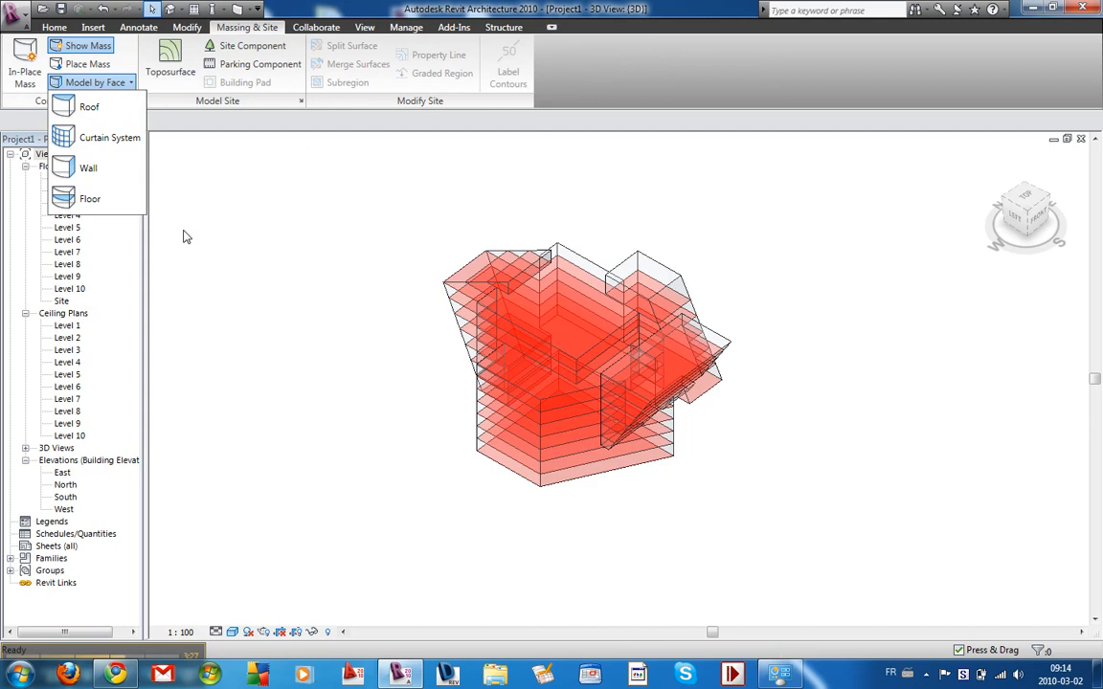
left_click(94, 199)
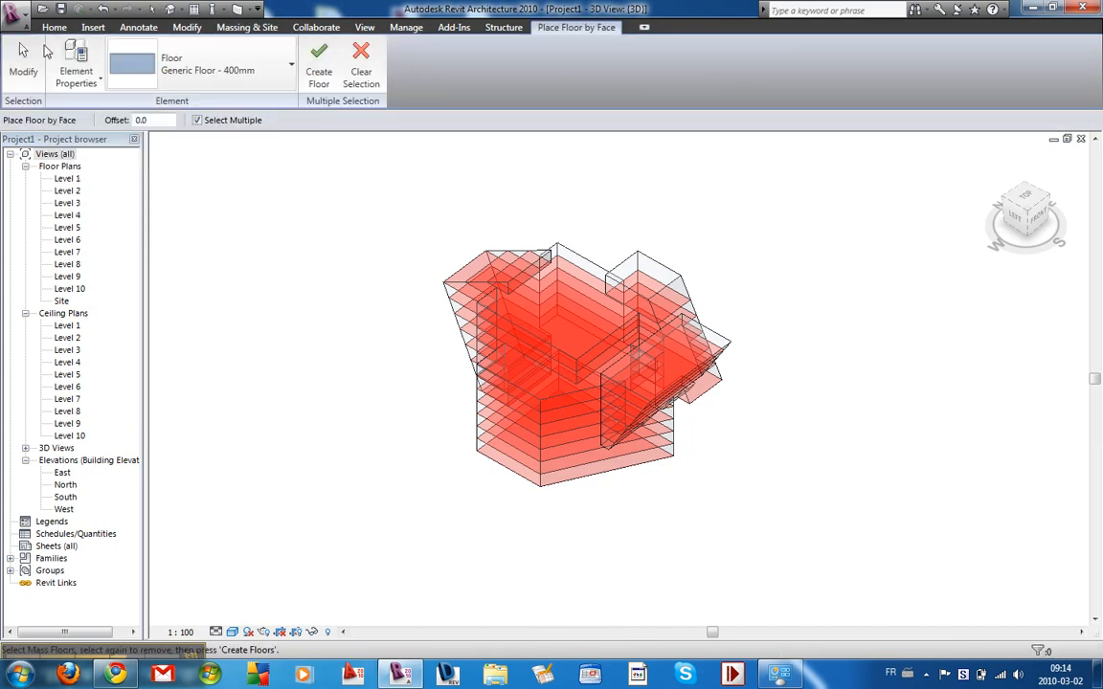
left_click(289, 67)
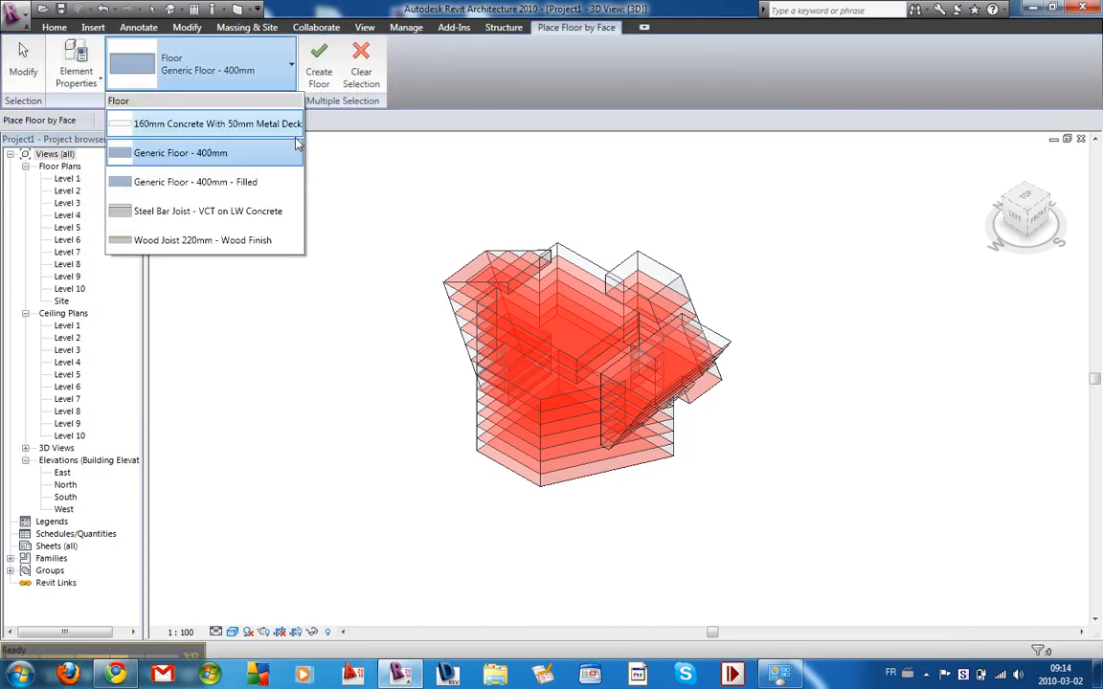
left_click(197, 222)
left_click_drag(783, 197, 370, 603)
left_click(318, 83)
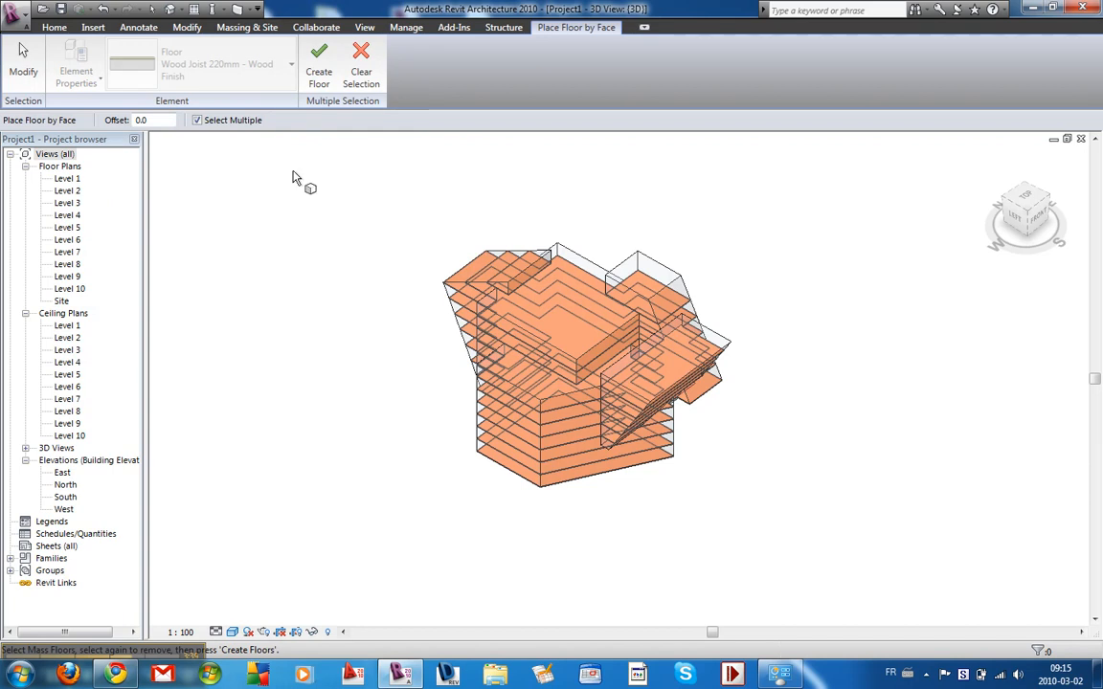
key("Escape")
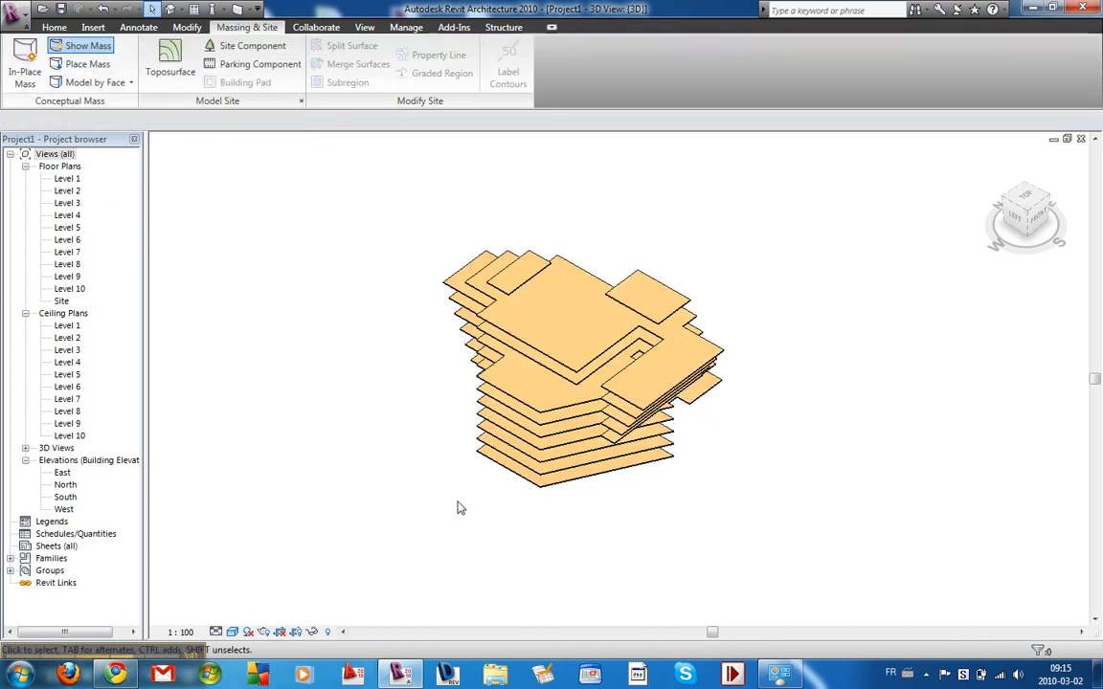
Step: Place Exterior - Brick on Mtl. Stud walls by face on the low block's vertical sides, with the location line at Core Face: Exterior
middle_click_drag(386, 431, 711, 594, "shift")
middle_click_drag(284, 566, 391, 536, "shift")
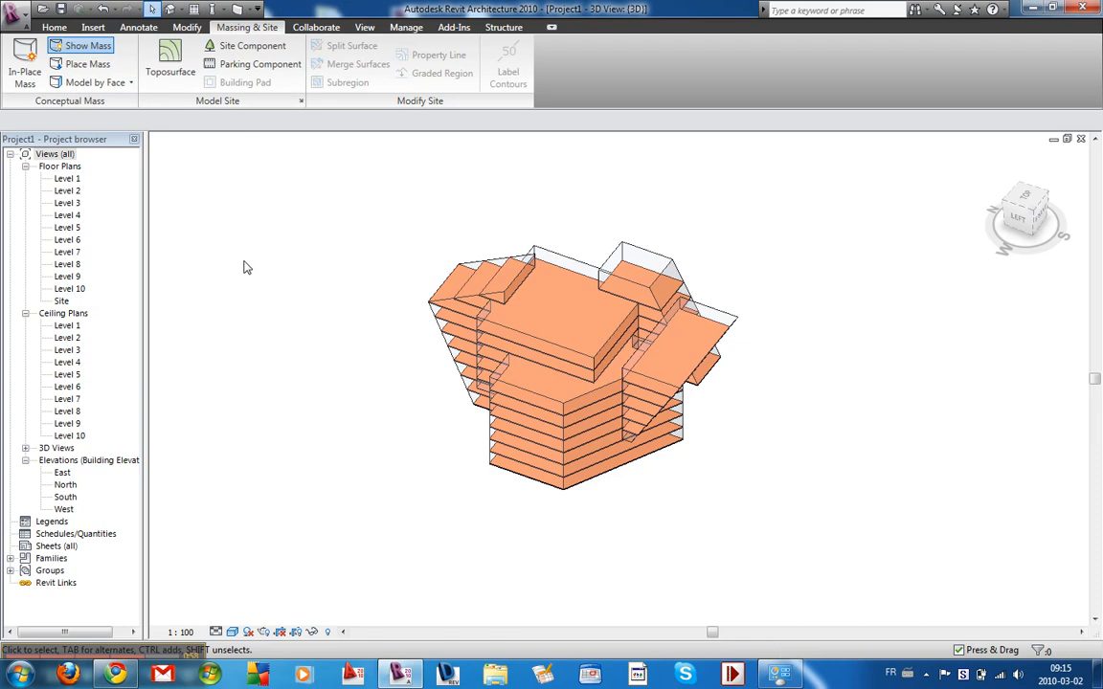
left_click(128, 83)
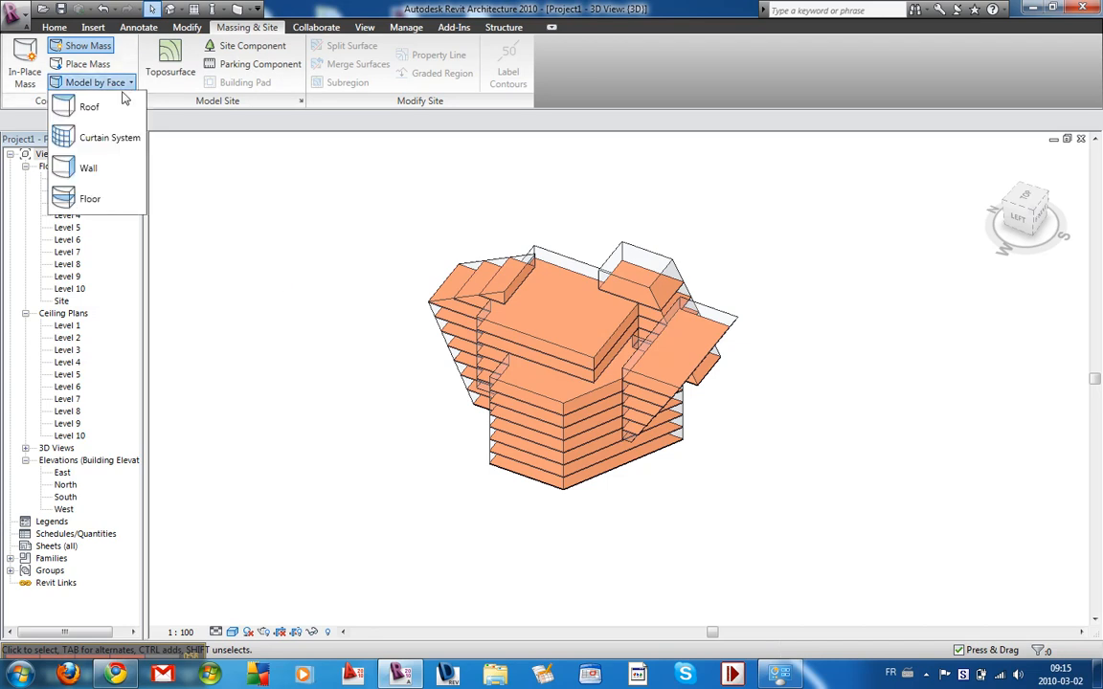
left_click(106, 174)
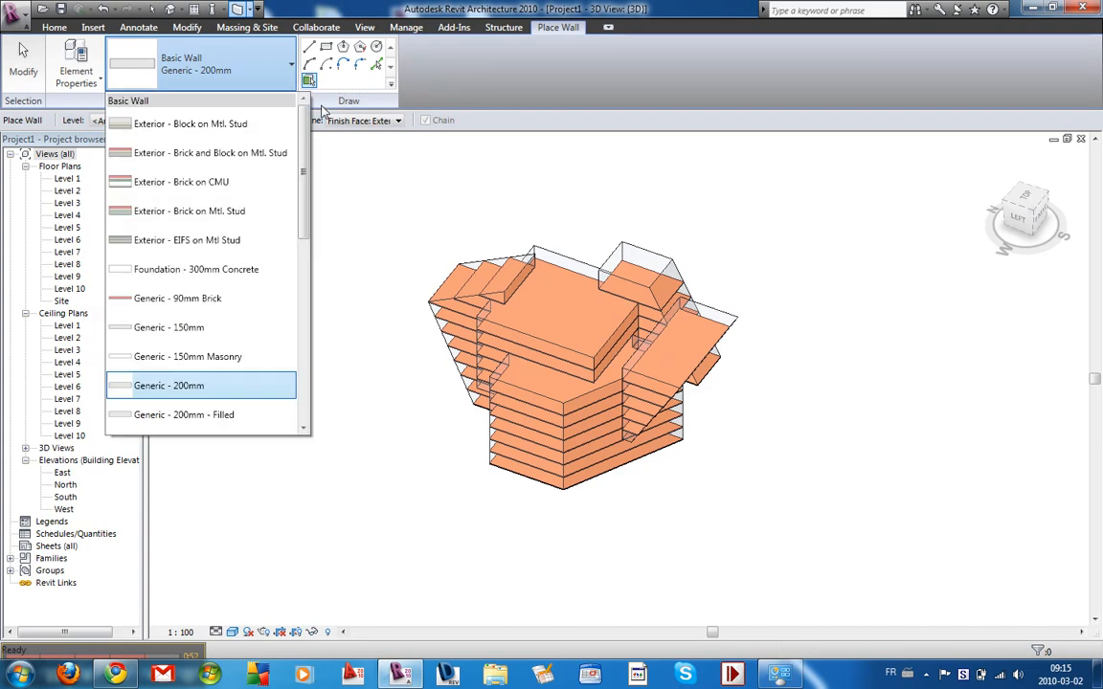
left_click(231, 220)
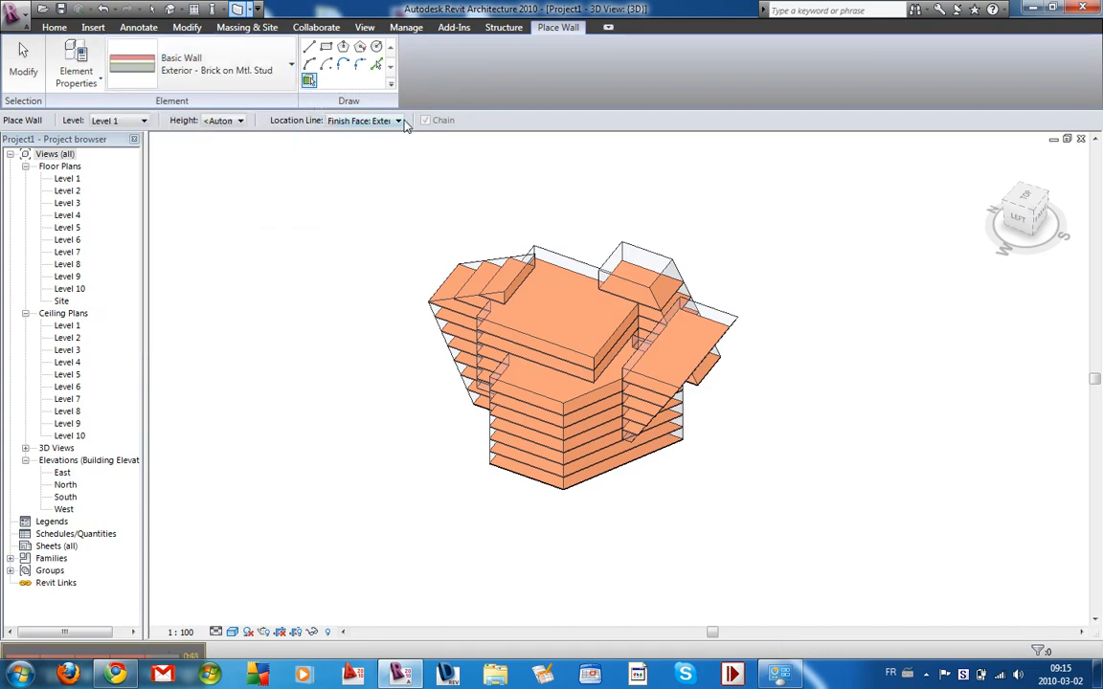
left_click(369, 178)
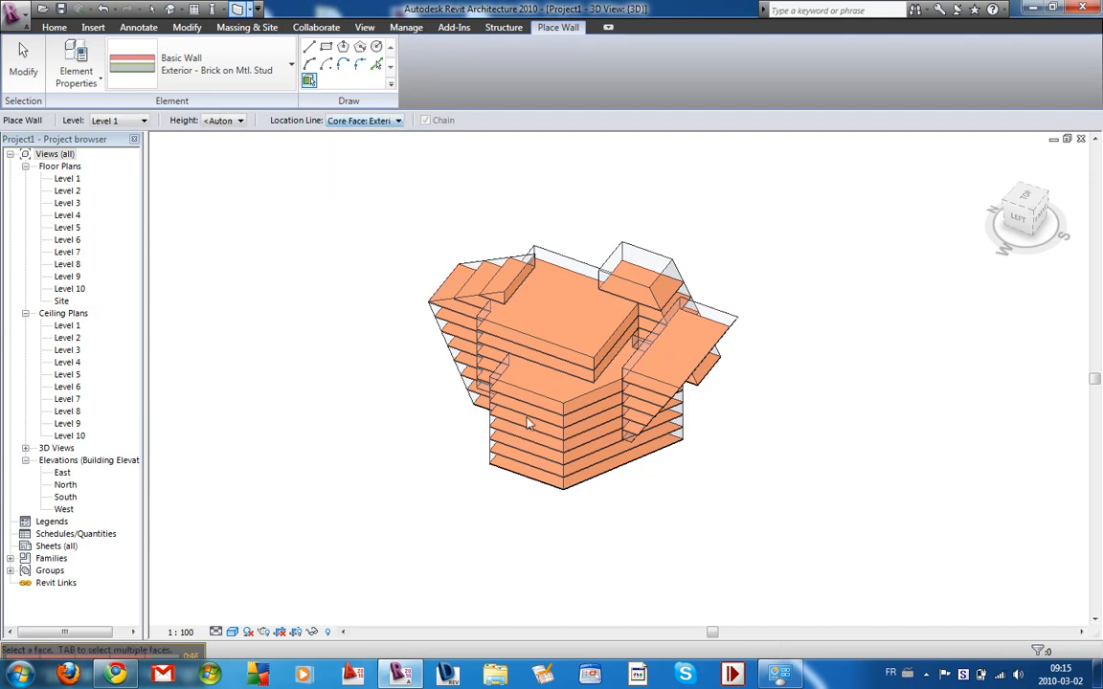
left_click(541, 490)
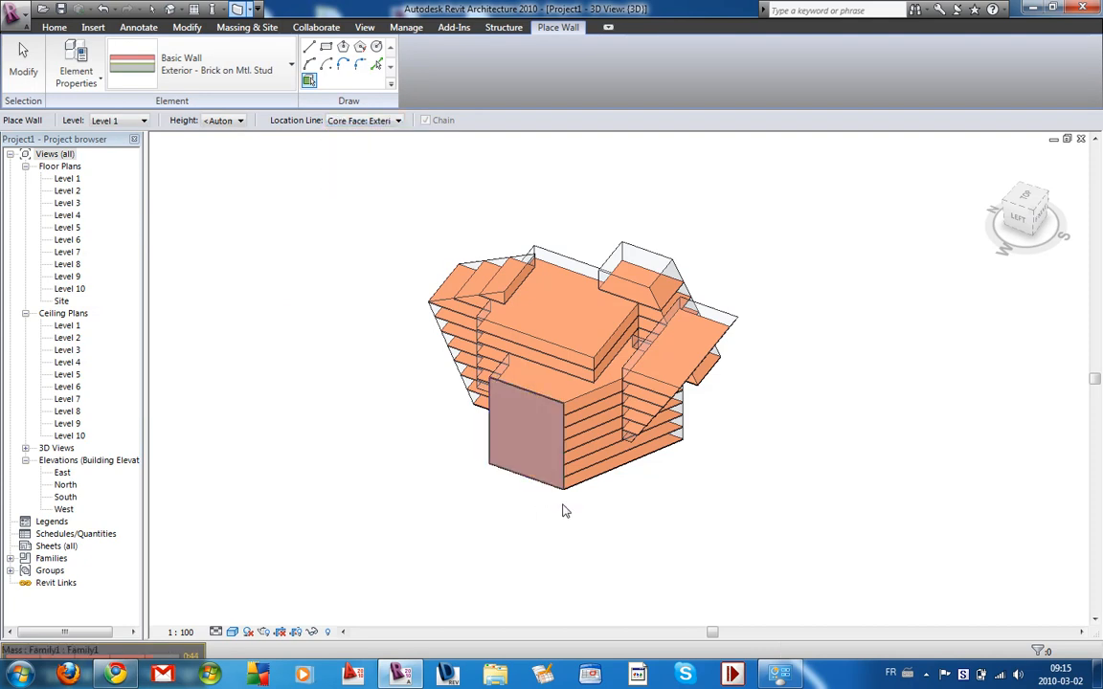
left_click(583, 486)
middle_click_drag(465, 481, 586, 459, "shift")
left_click(562, 479)
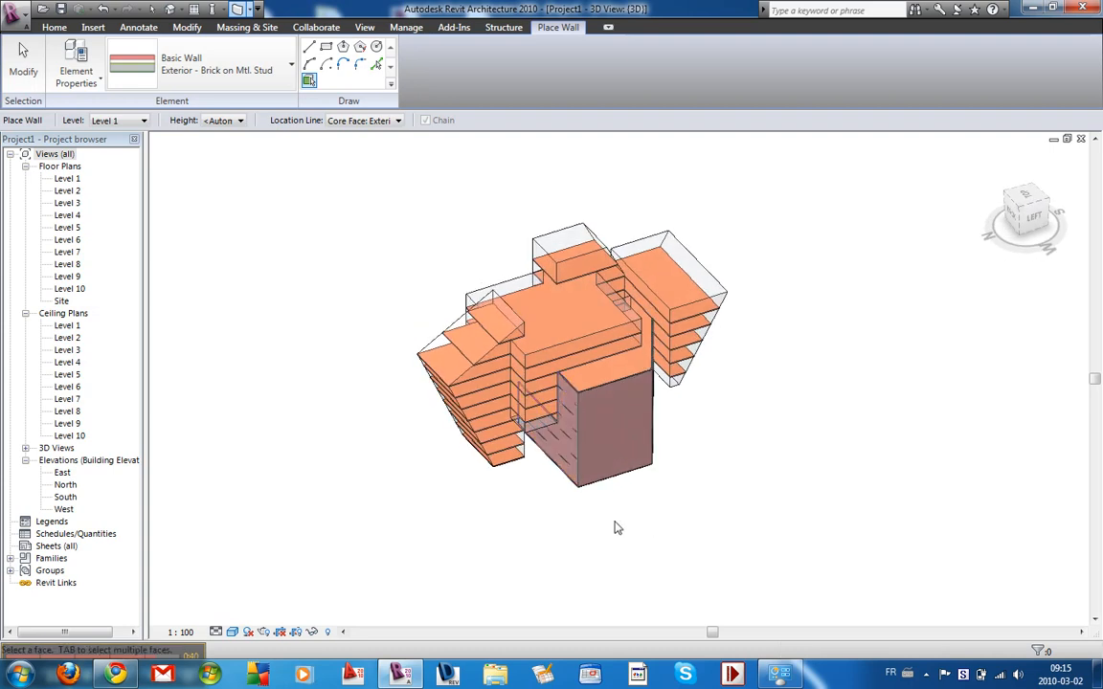
Step: Inspect the brick wall corner and add a matching brick wall on the sloped wing's vertical face beside the low block
scroll(517, 493, "up", 10)
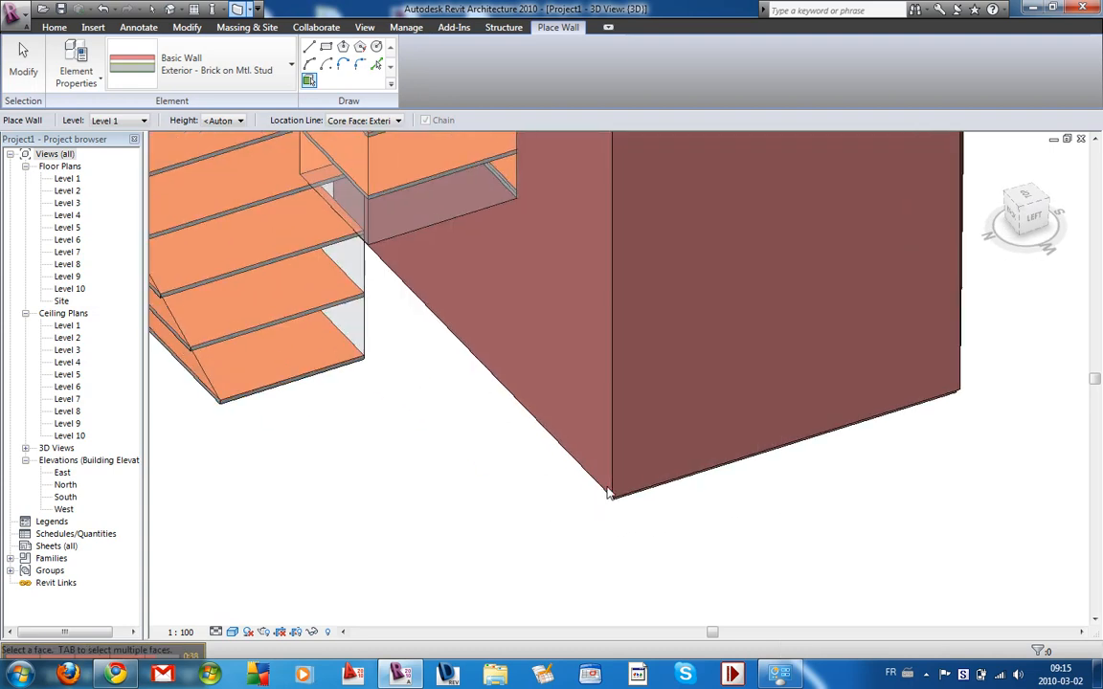
scroll(609, 492, "down", 6)
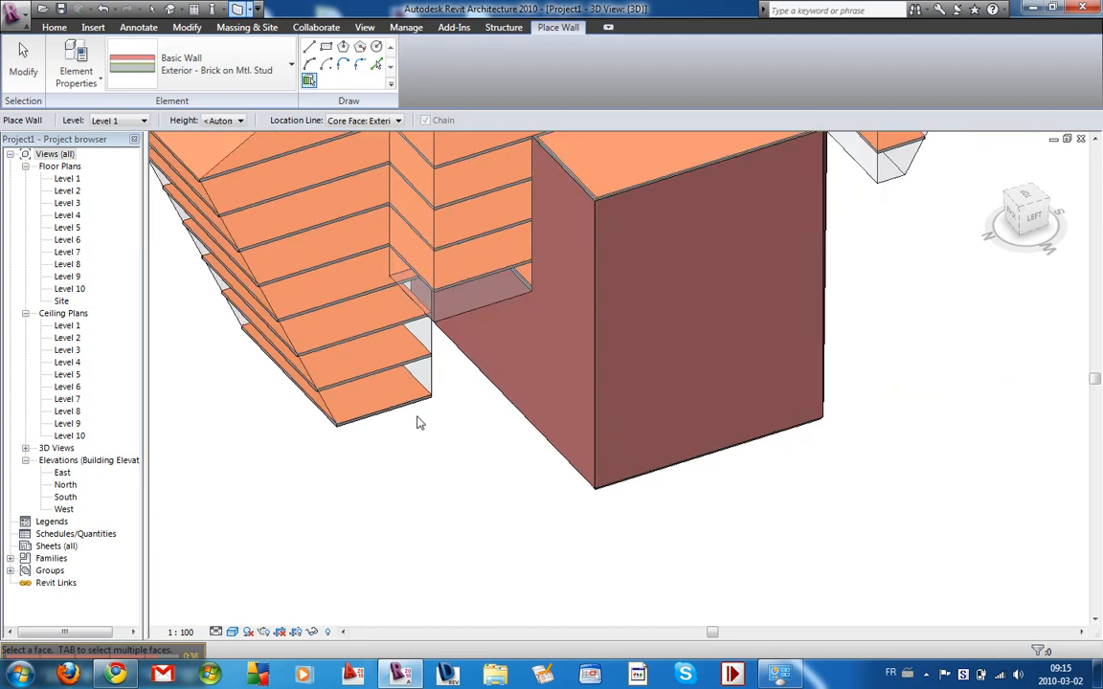
scroll(464, 426, "down", 5)
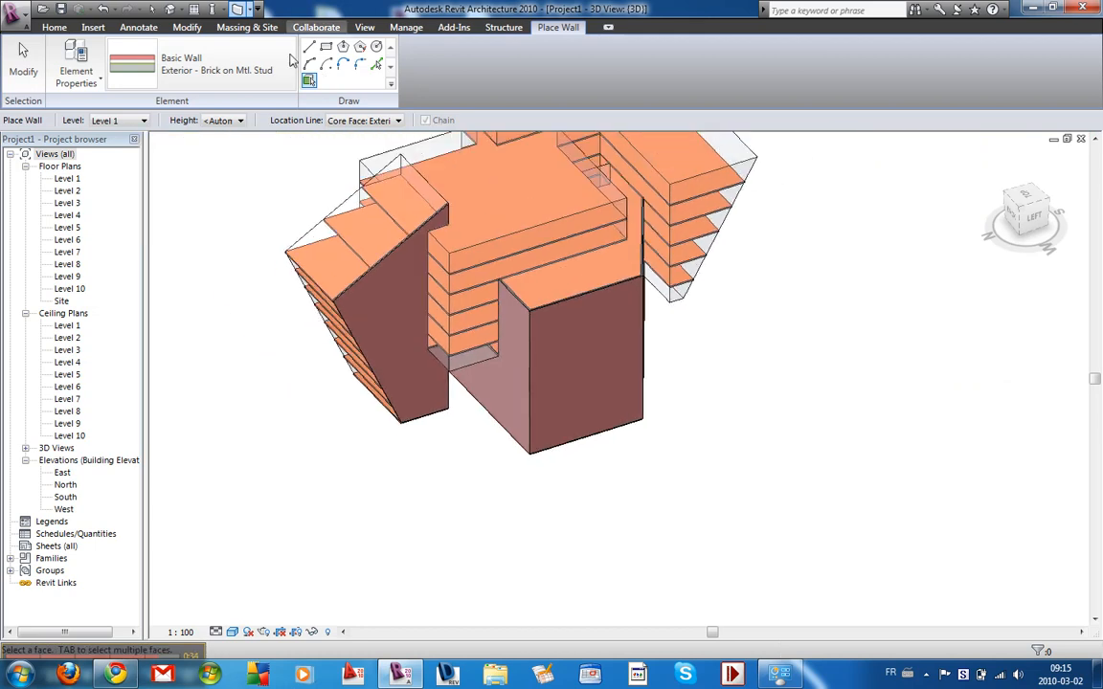
Step: Place Exterior - Block on Mtl. Stud walls by face on the tall central block and on the tapered block's end face
left_click(292, 70)
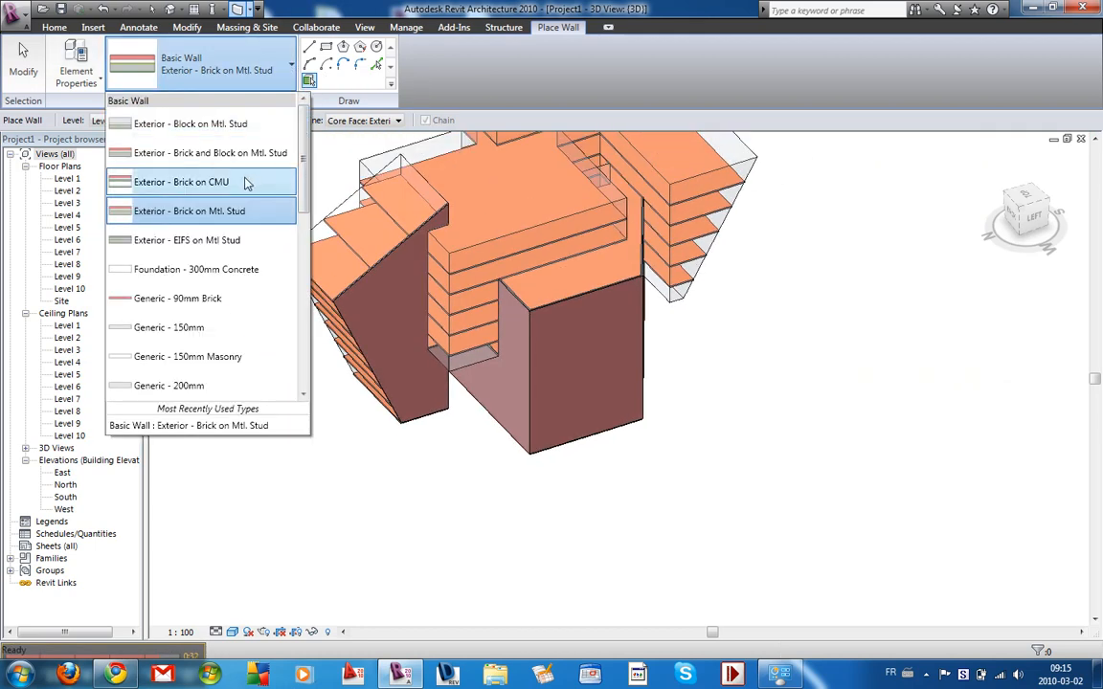
left_click(239, 124)
left_click(479, 361)
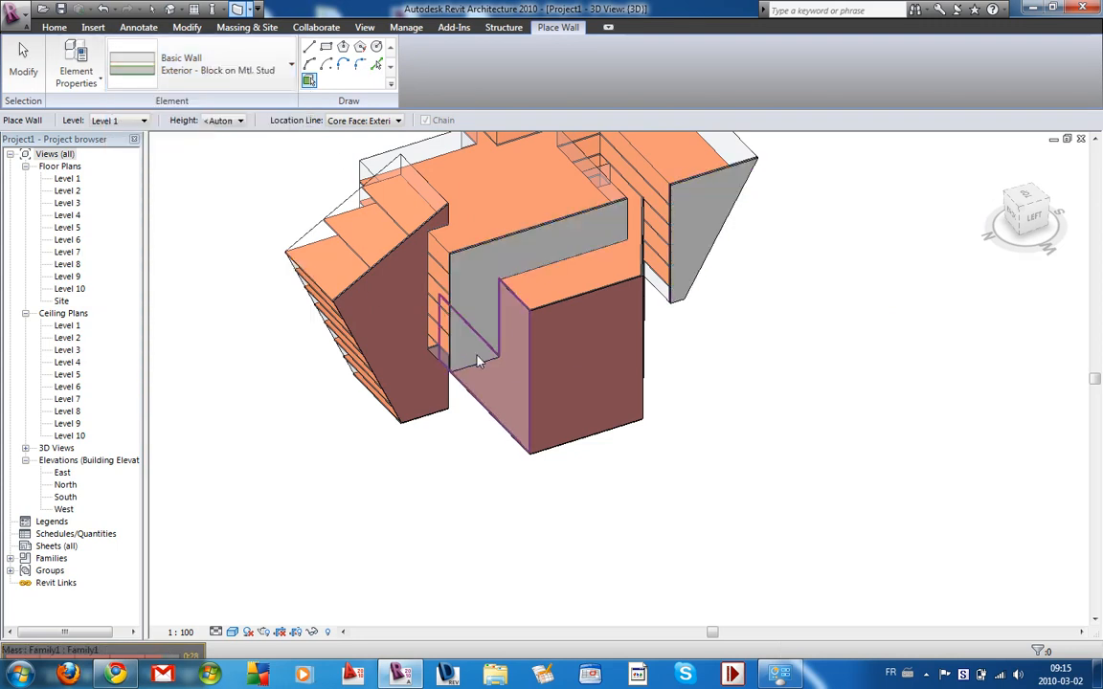
scroll(494, 340, "up", 8)
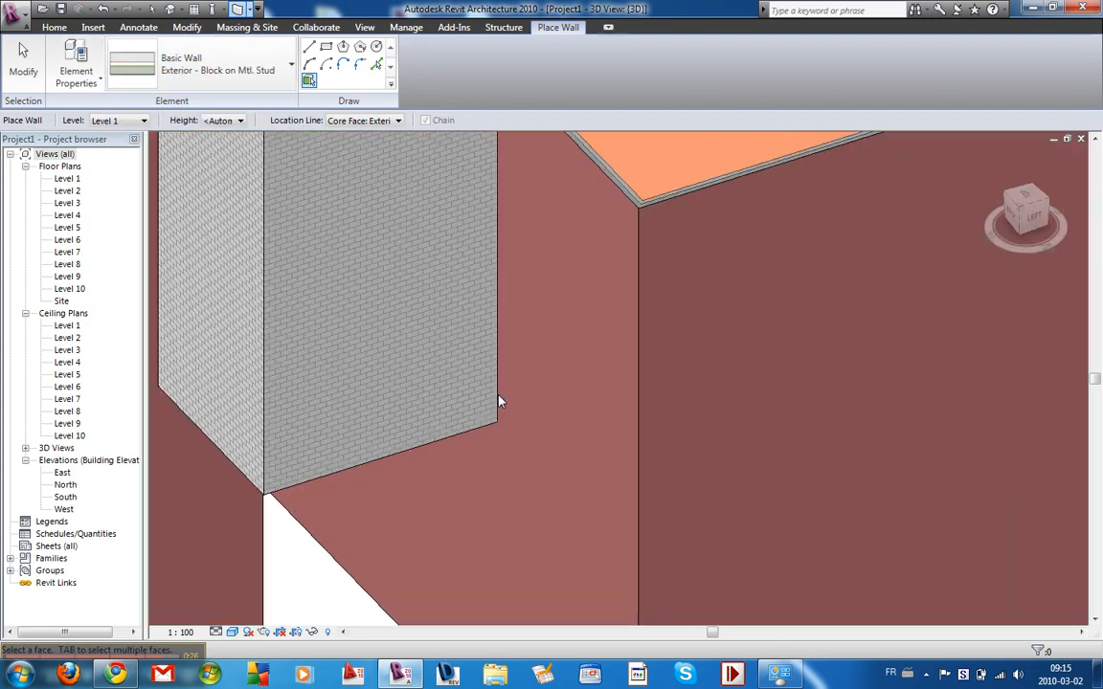
scroll(521, 455, "up", 3)
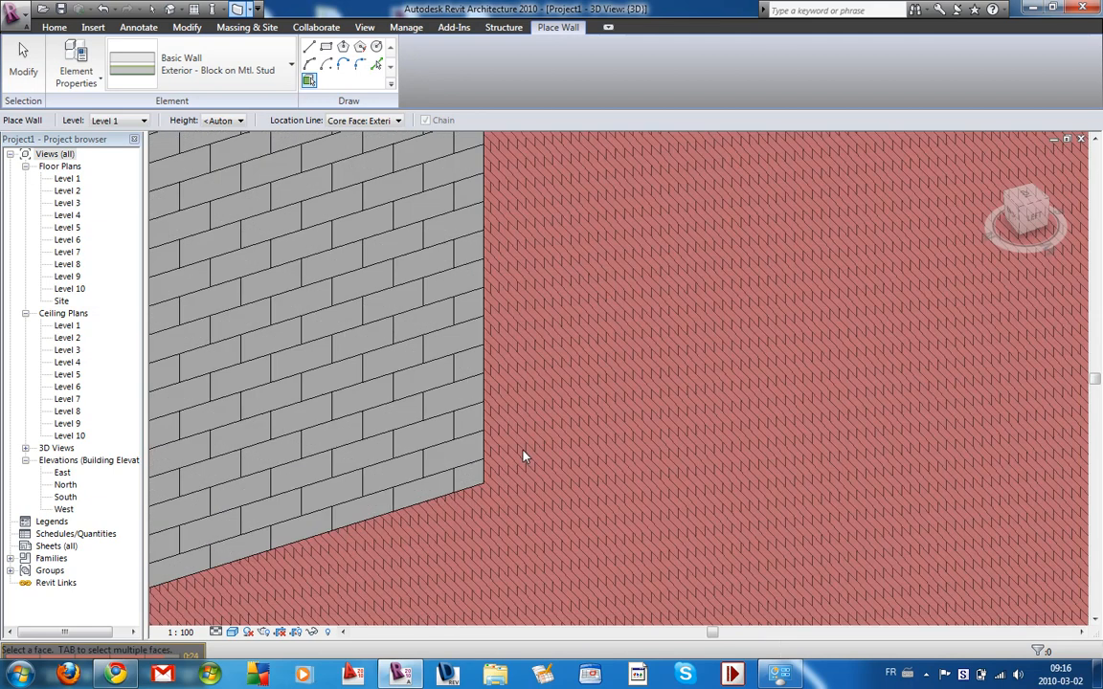
scroll(607, 412, "down", 6)
scroll(606, 412, "down", 5)
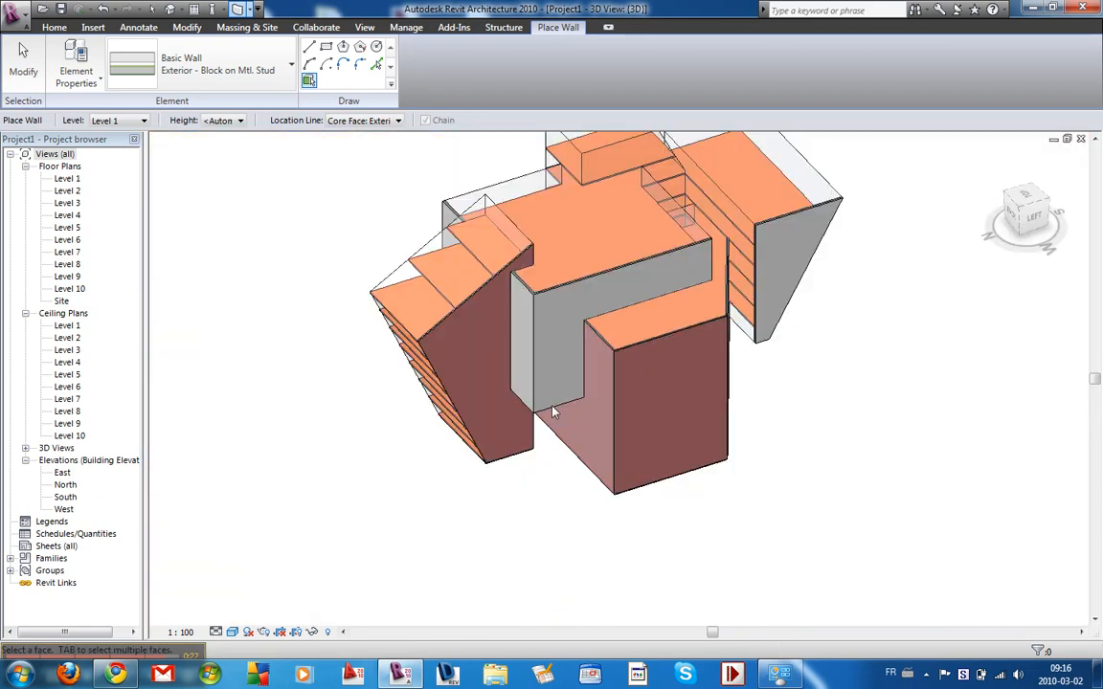
scroll(400, 322, "down", 1)
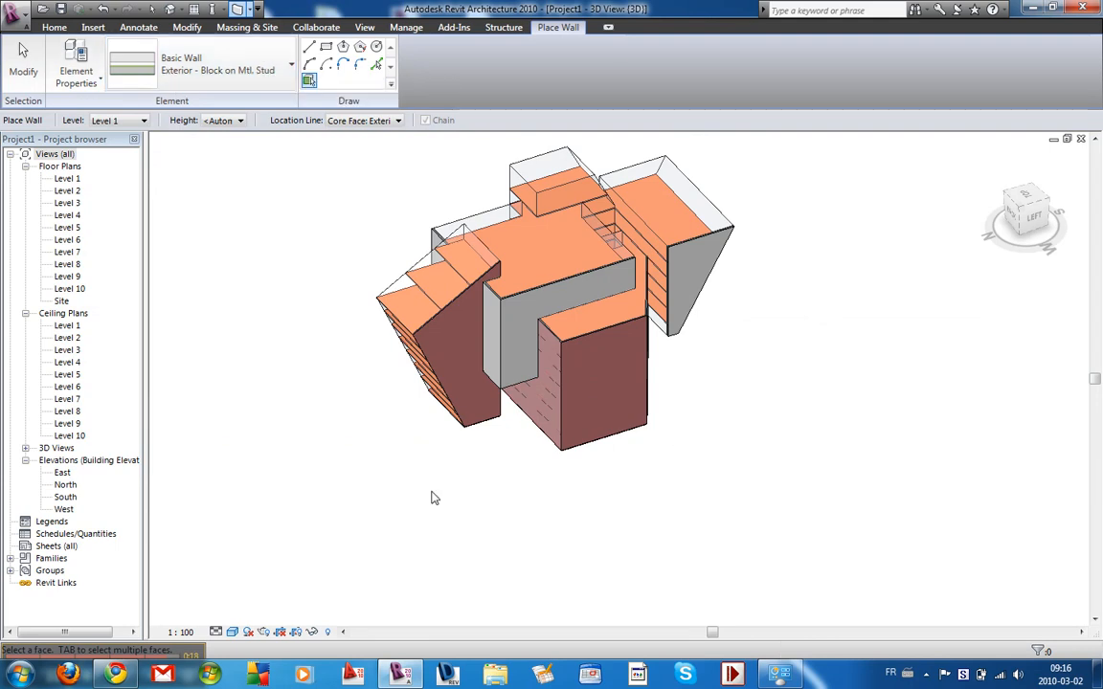
Step: Place Exterior - Block on Mtl. Stud walls on the rear faces of the sloped wing, the low block and the tall central block
middle_click_drag(458, 434, 602, 442, "shift")
left_click(627, 453)
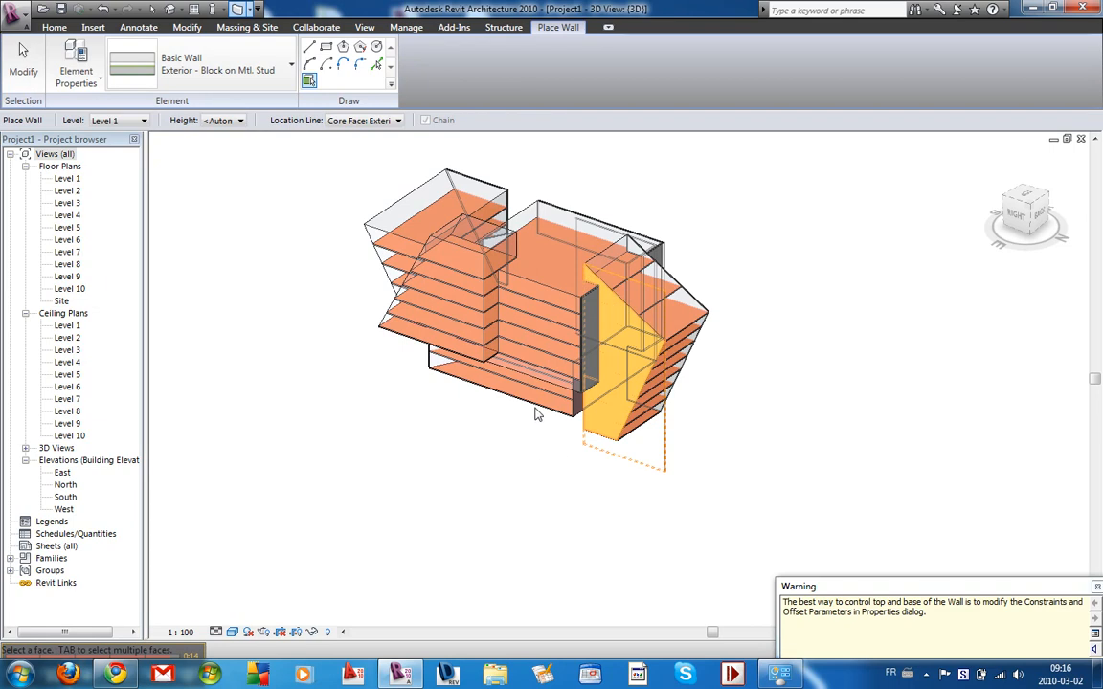
left_click(539, 411)
left_click(539, 312)
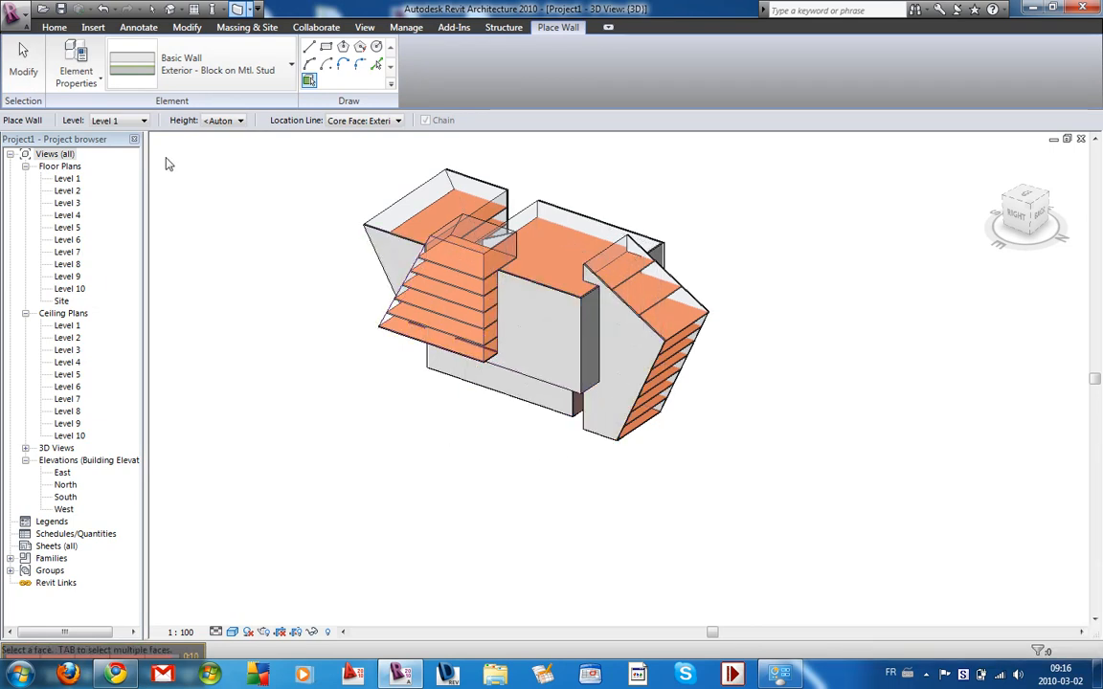
Step: Place an Exterior - Brick on Mtl. Stud wall by face on the outer trapezoidal face of the block projecting from the rear
left_click(235, 66)
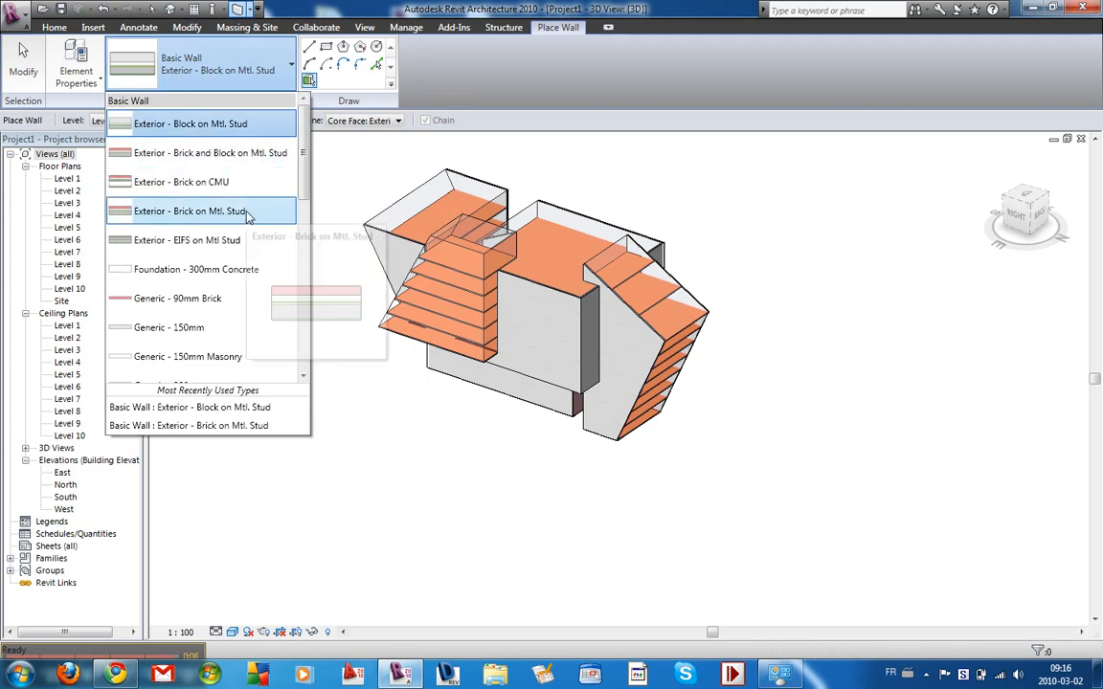
left_click(246, 214)
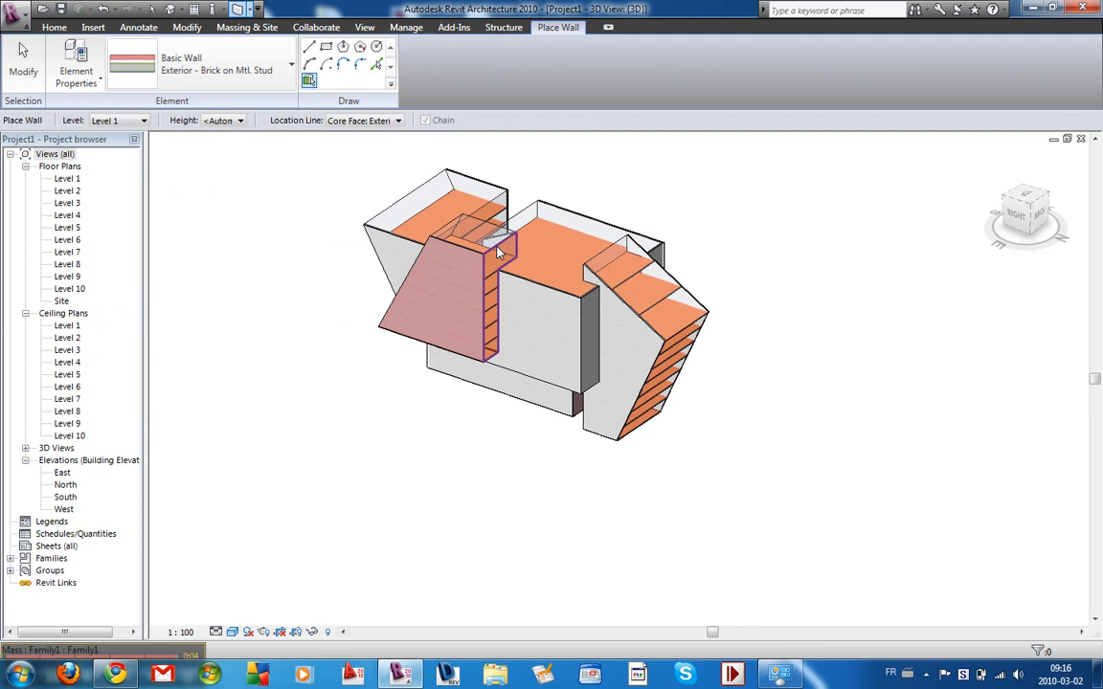